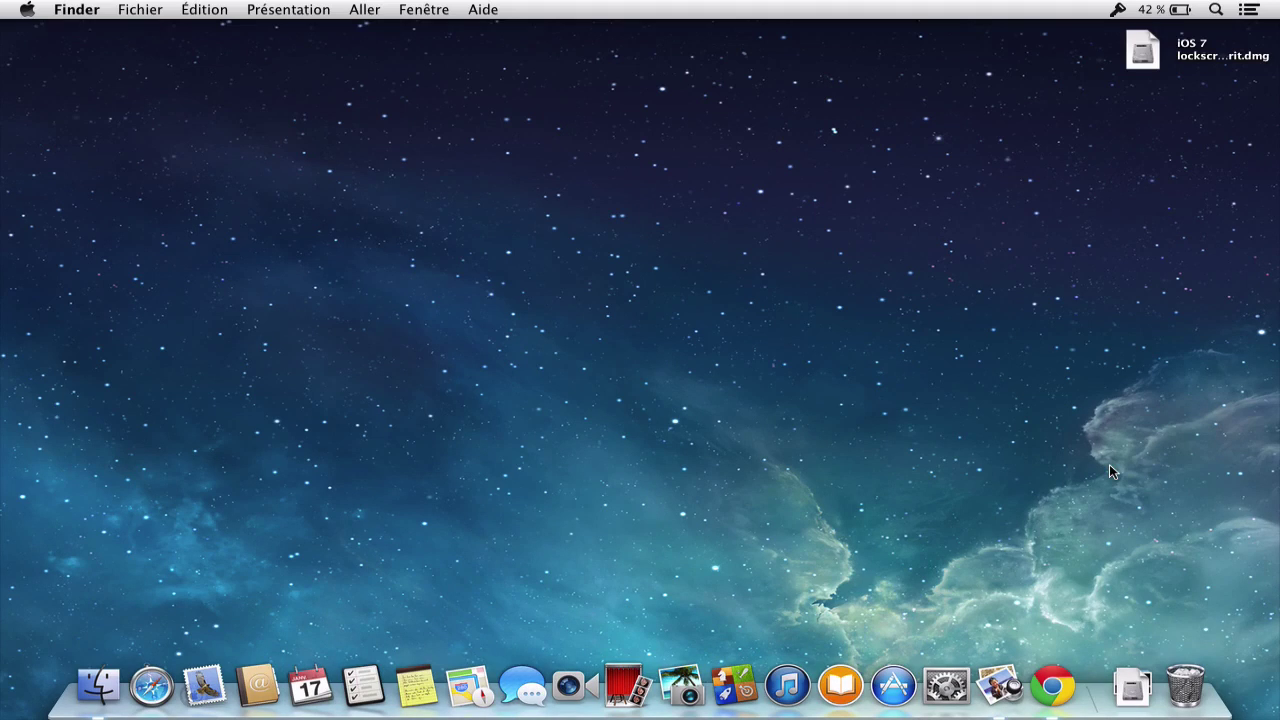
click(1146, 66)
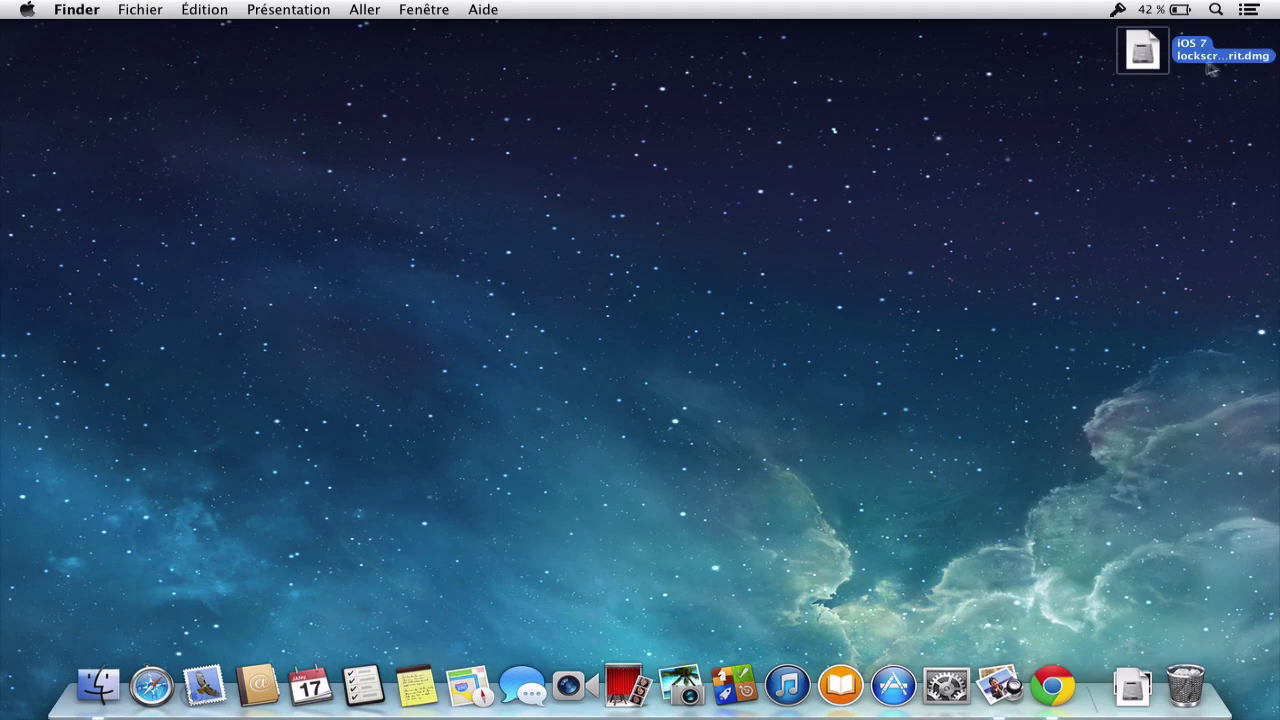
click(1180, 117)
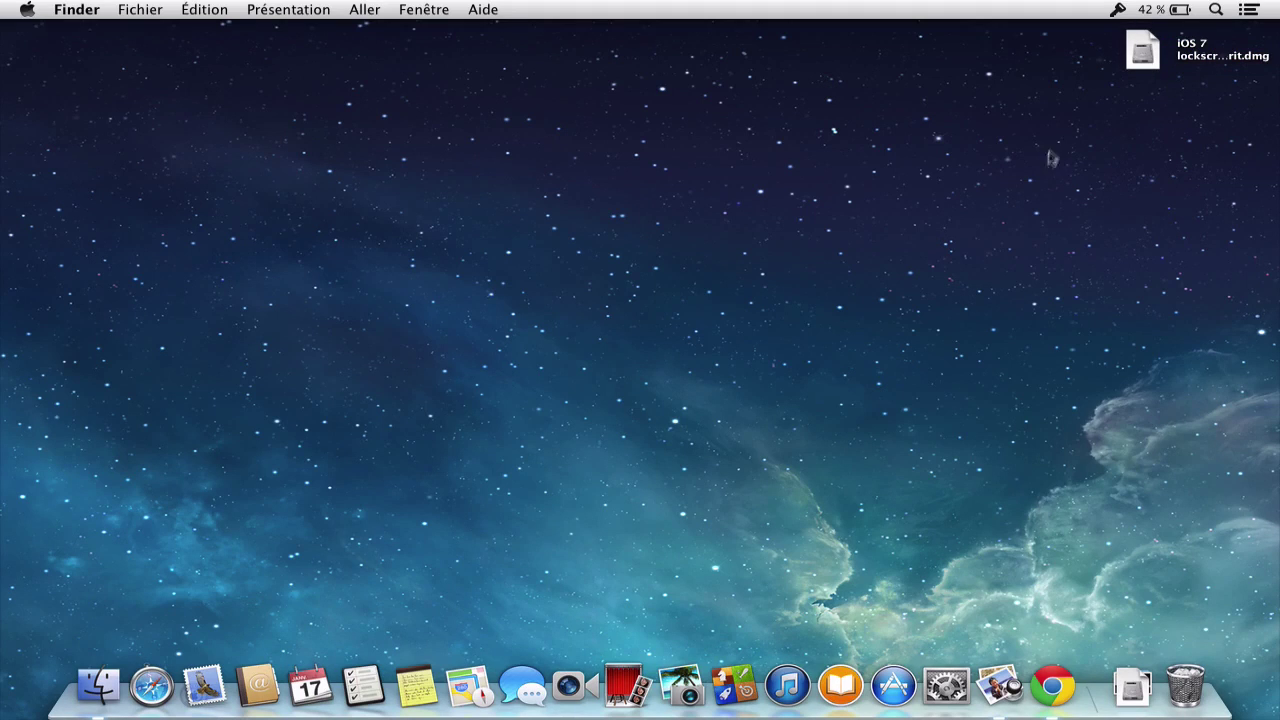
click(1144, 66)
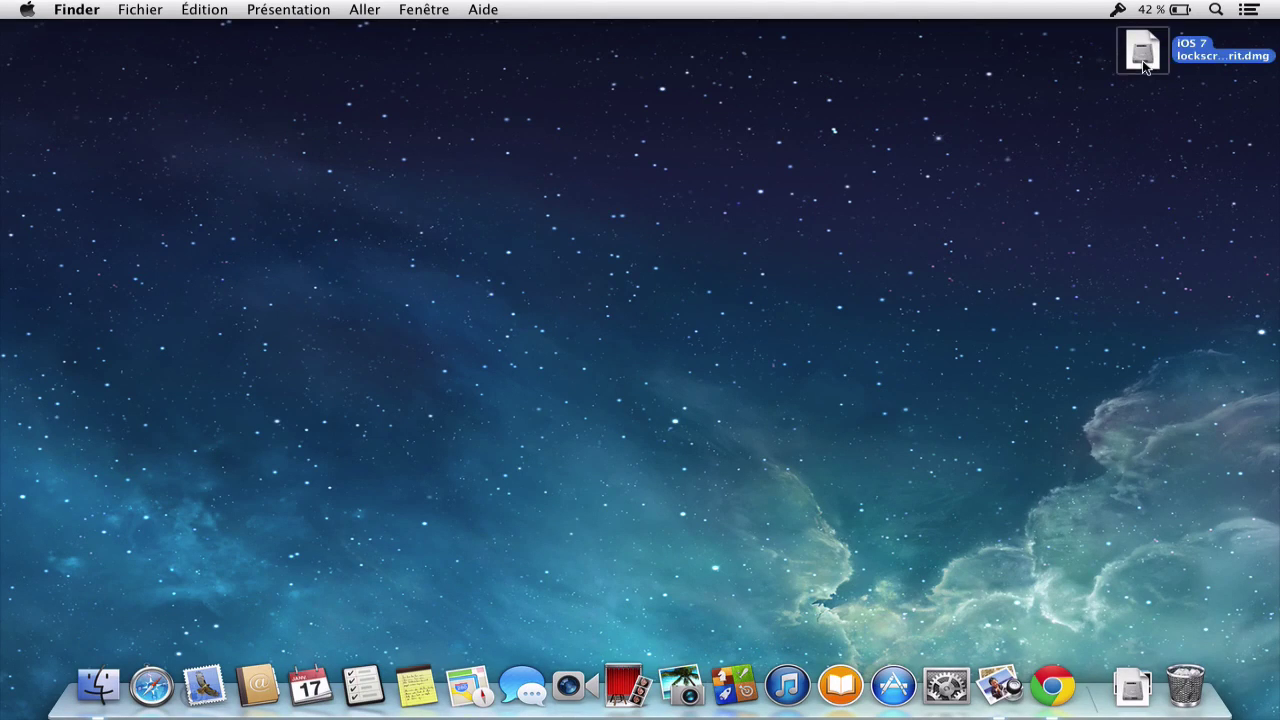
click(856, 322)
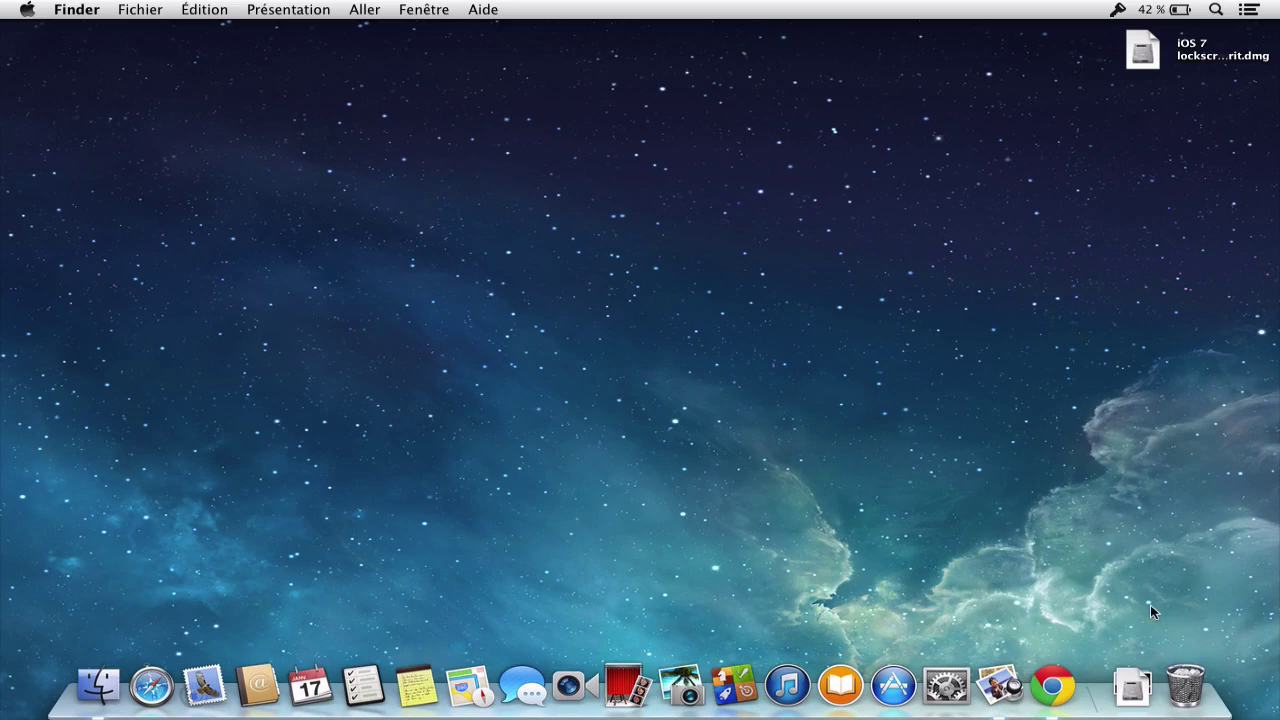
Empty the Trash from the Dock
right_click(1186, 686)
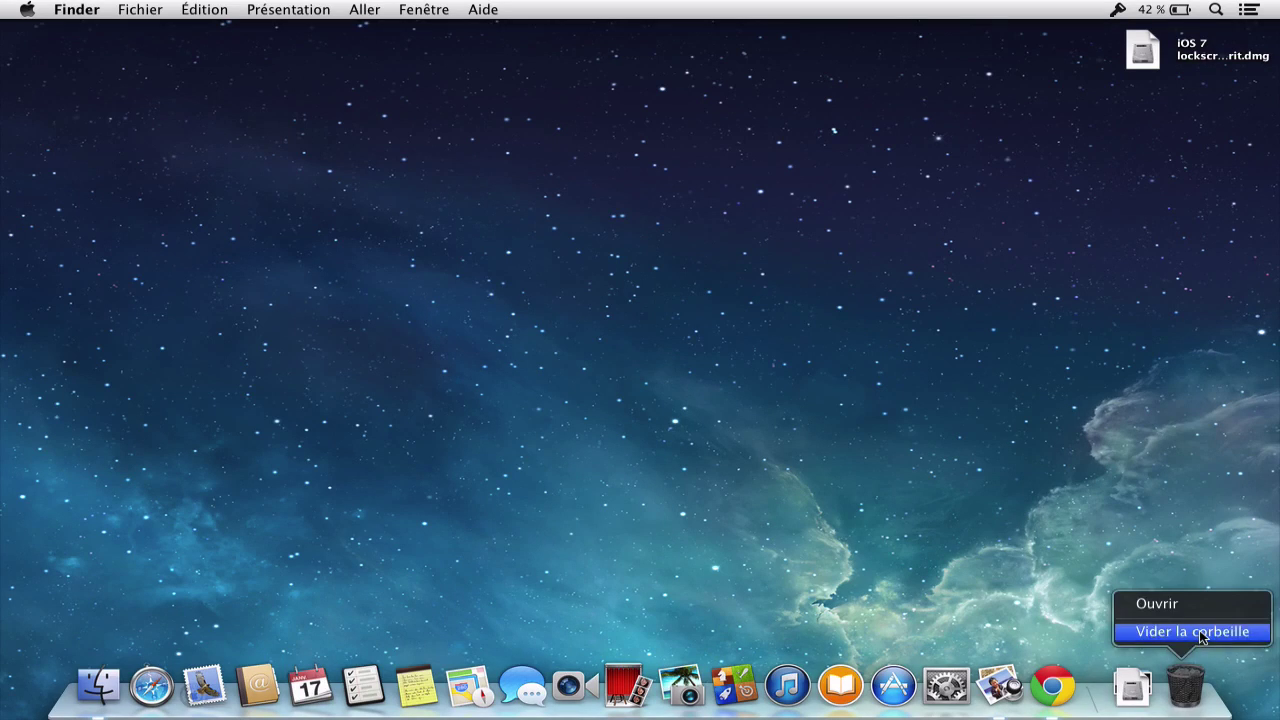
click(1202, 632)
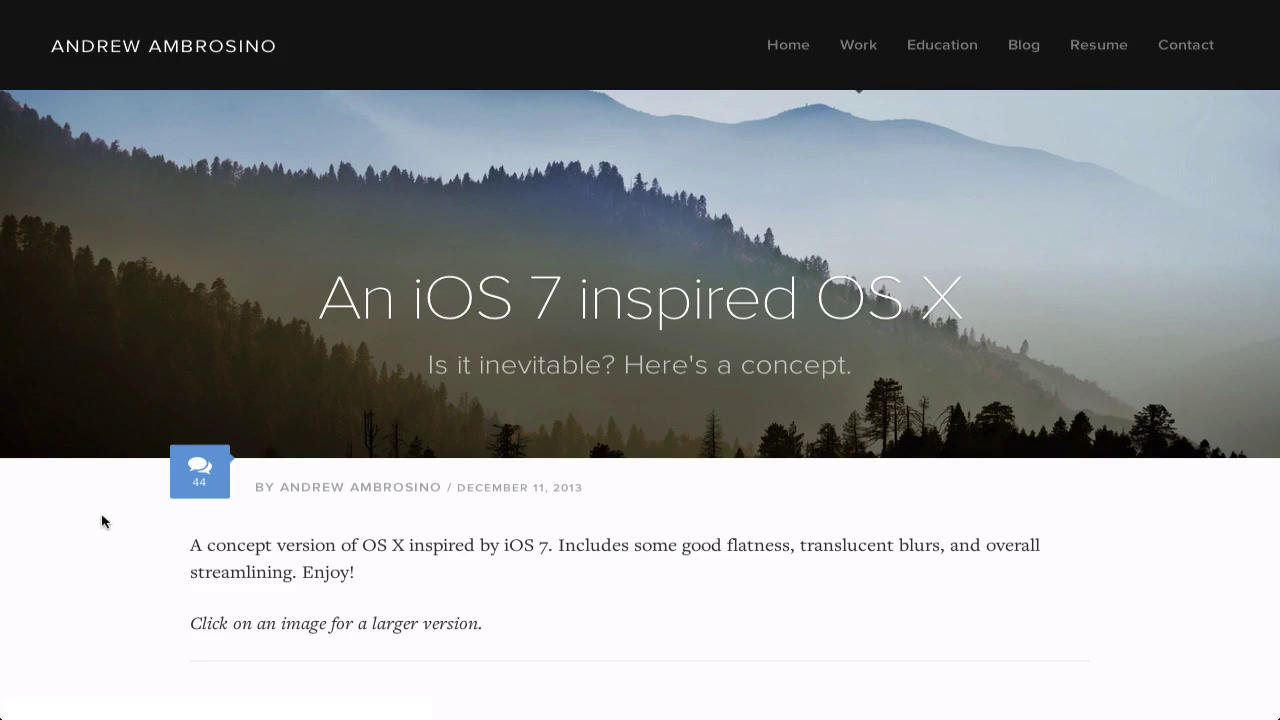
Look through the mockup images on the "An iOS 7 inspired OS X" concept page
scroll(102, 521, down, 3)
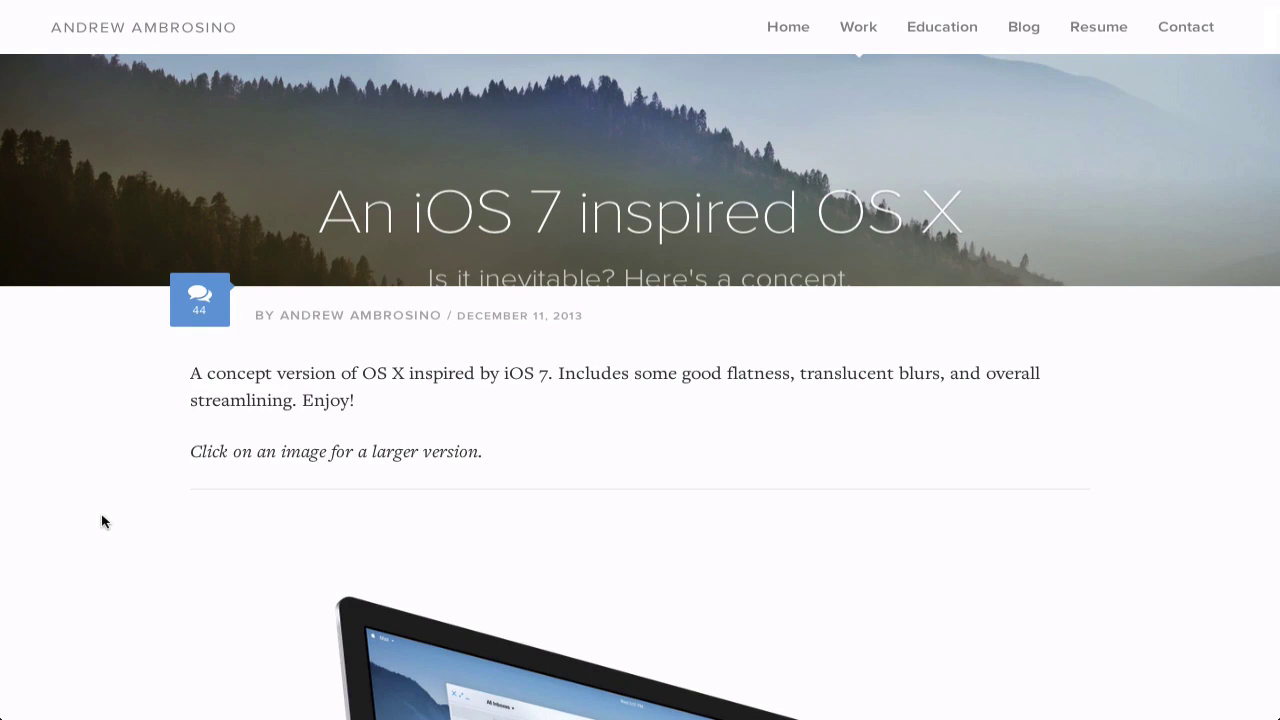
scroll(102, 521, down, 5)
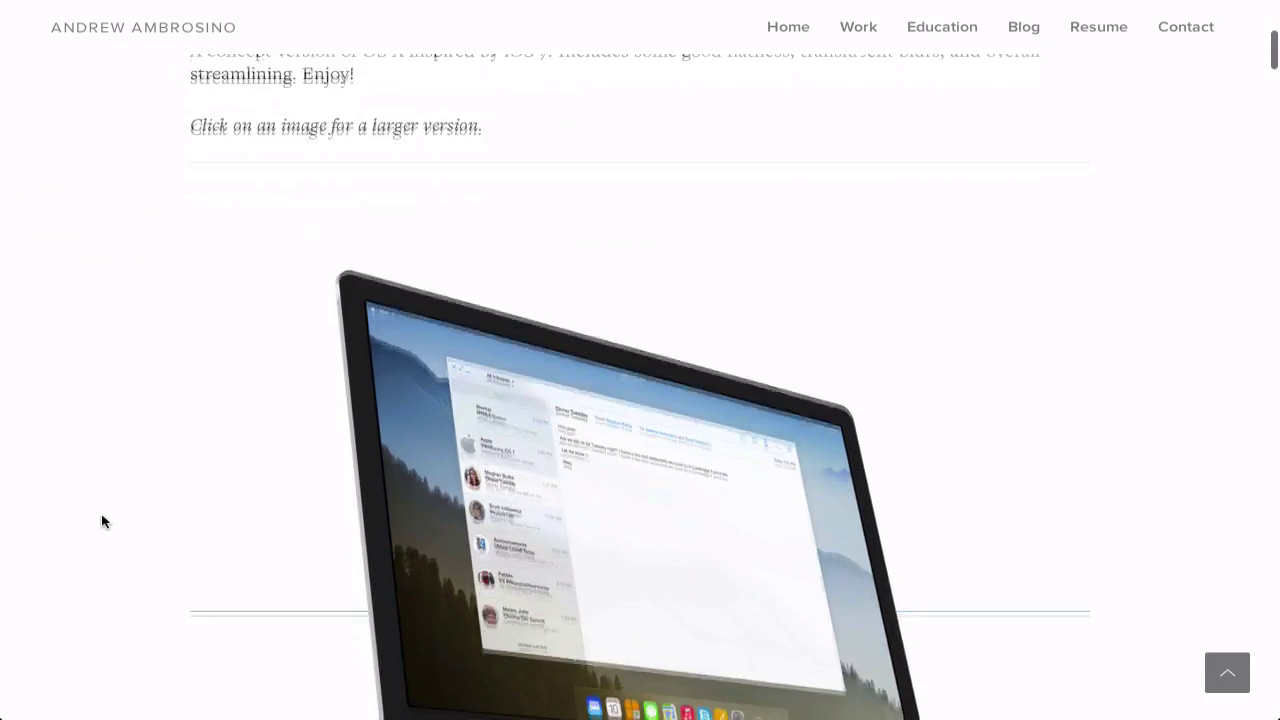
scroll(102, 521, down, 1)
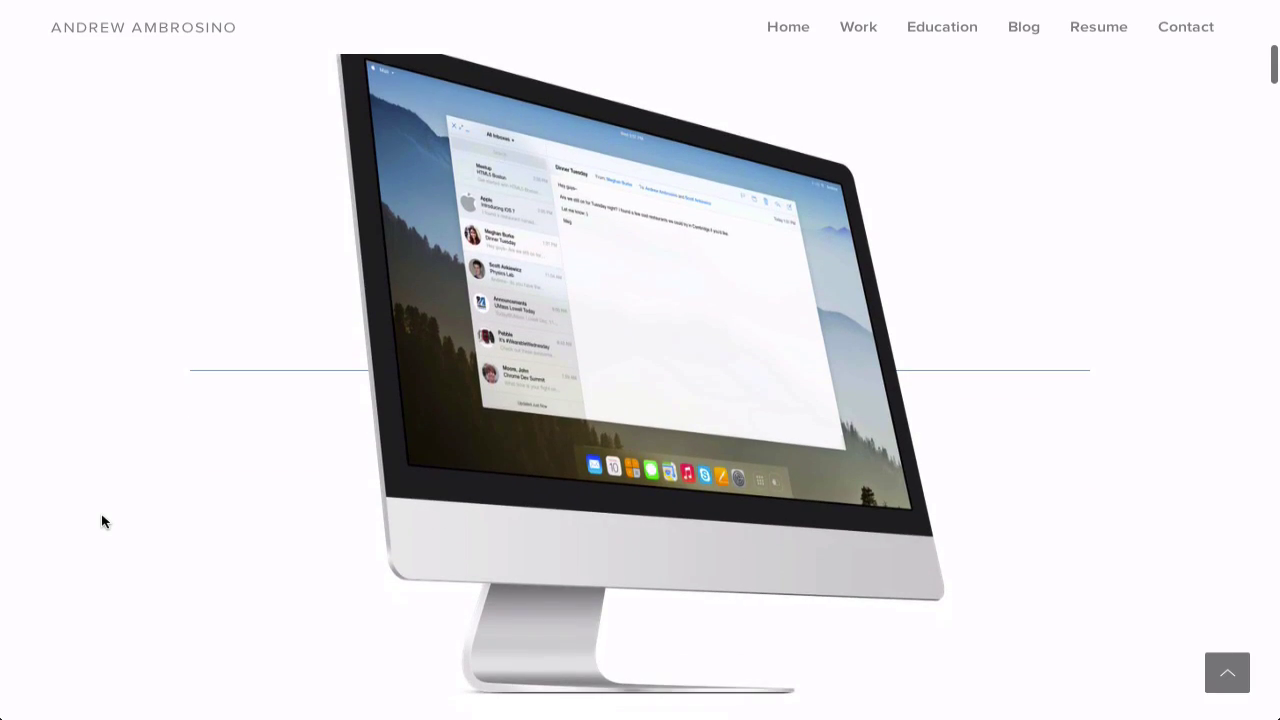
scroll(423, 389, down, 12)
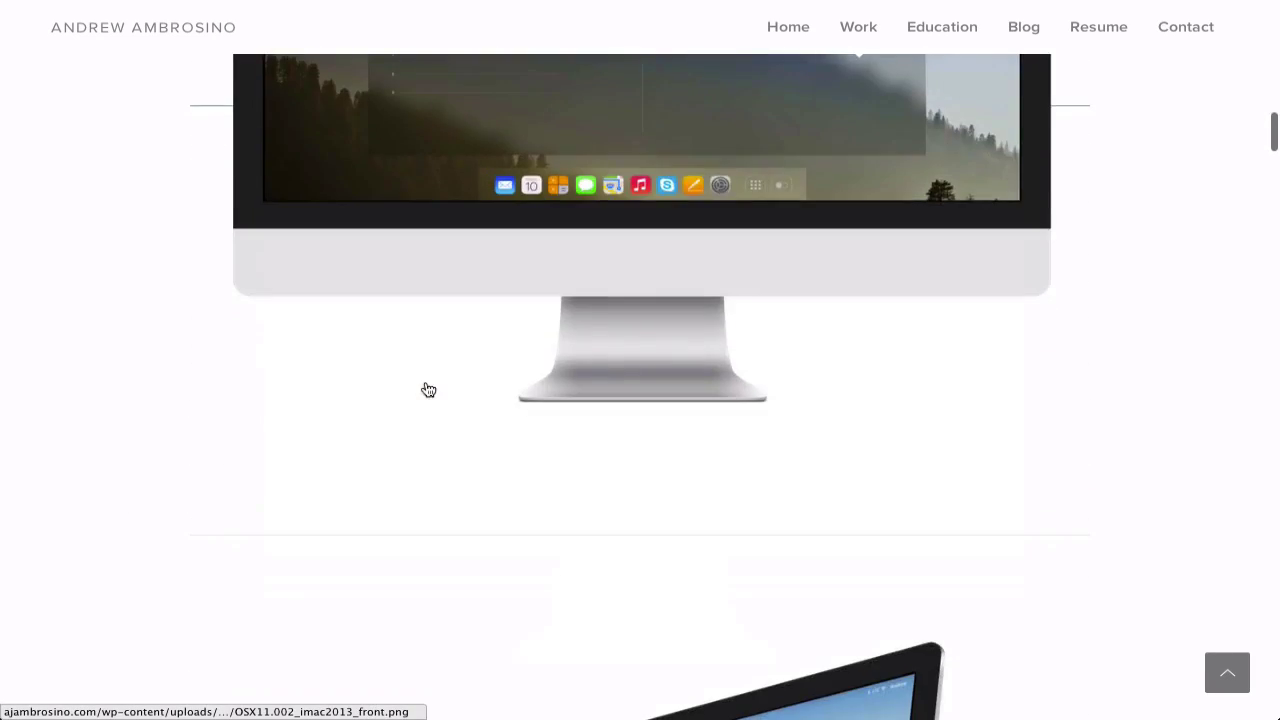
scroll(106, 394, down, 14)
scroll(103, 396, up, 6)
scroll(103, 396, up, 15)
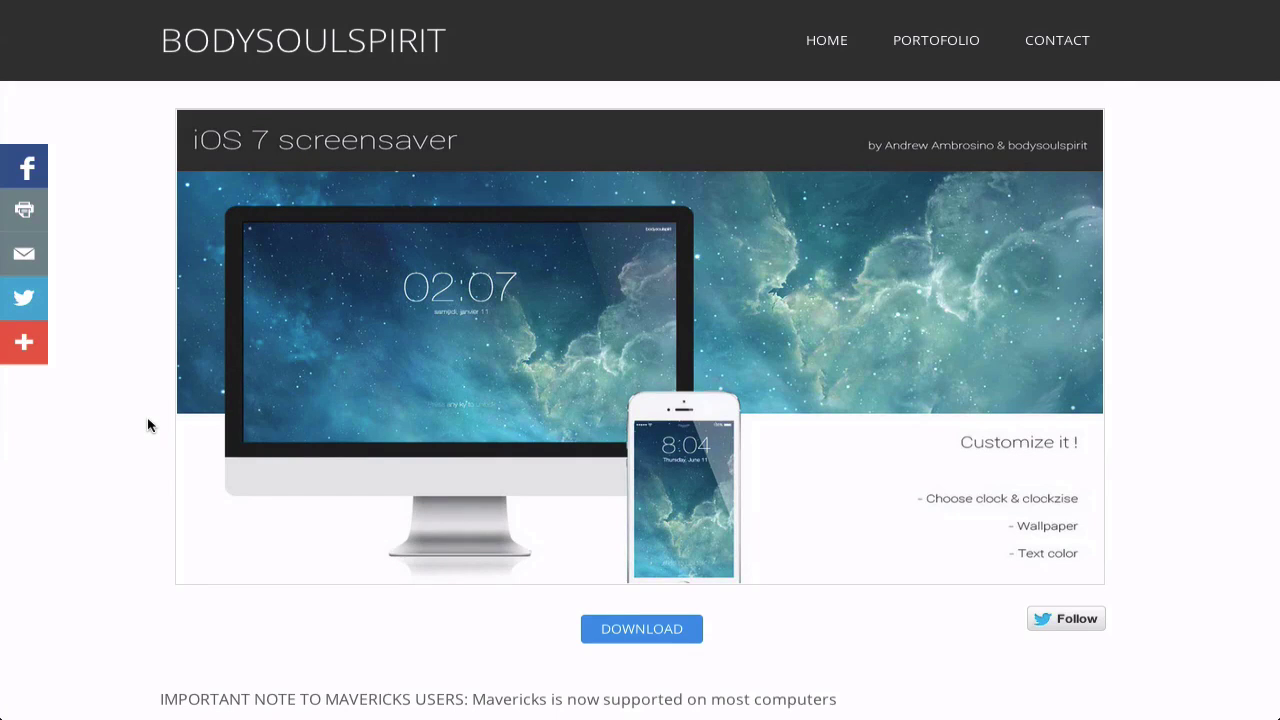
Review the iOS 7 screensaver page's update notes, system support information and version history
scroll(148, 425, down, 3)
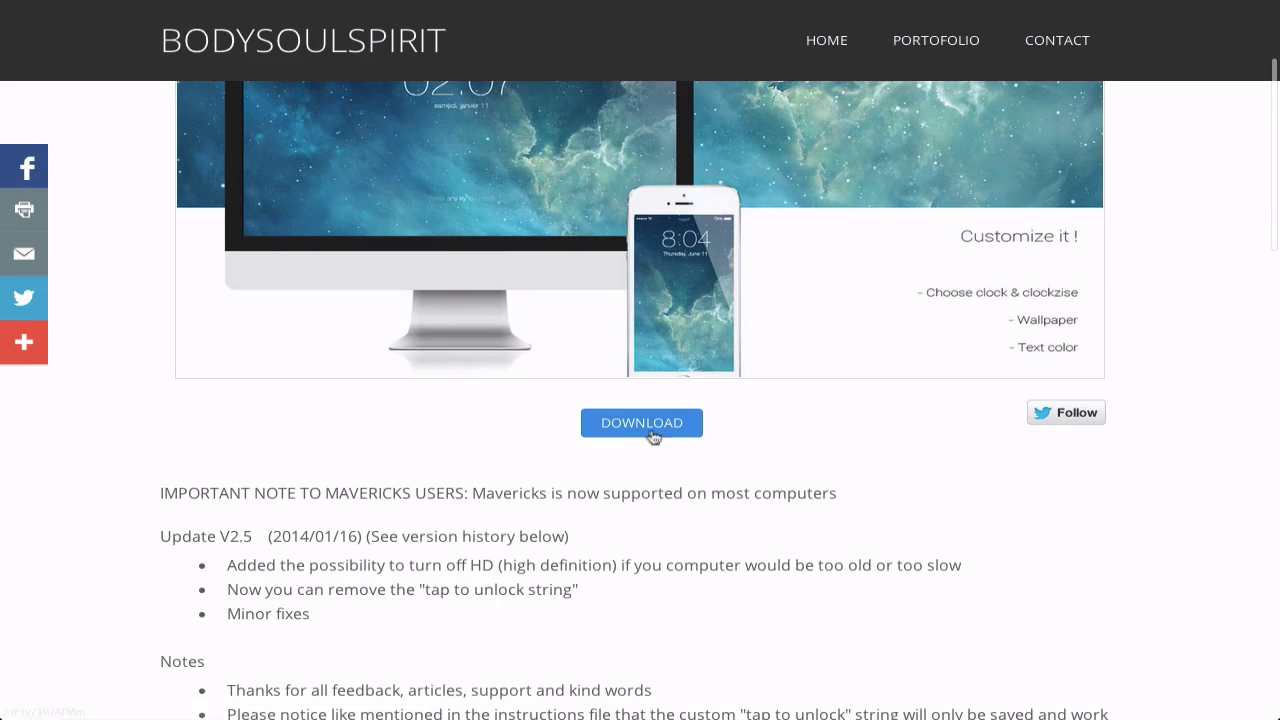
scroll(463, 495, down, 5)
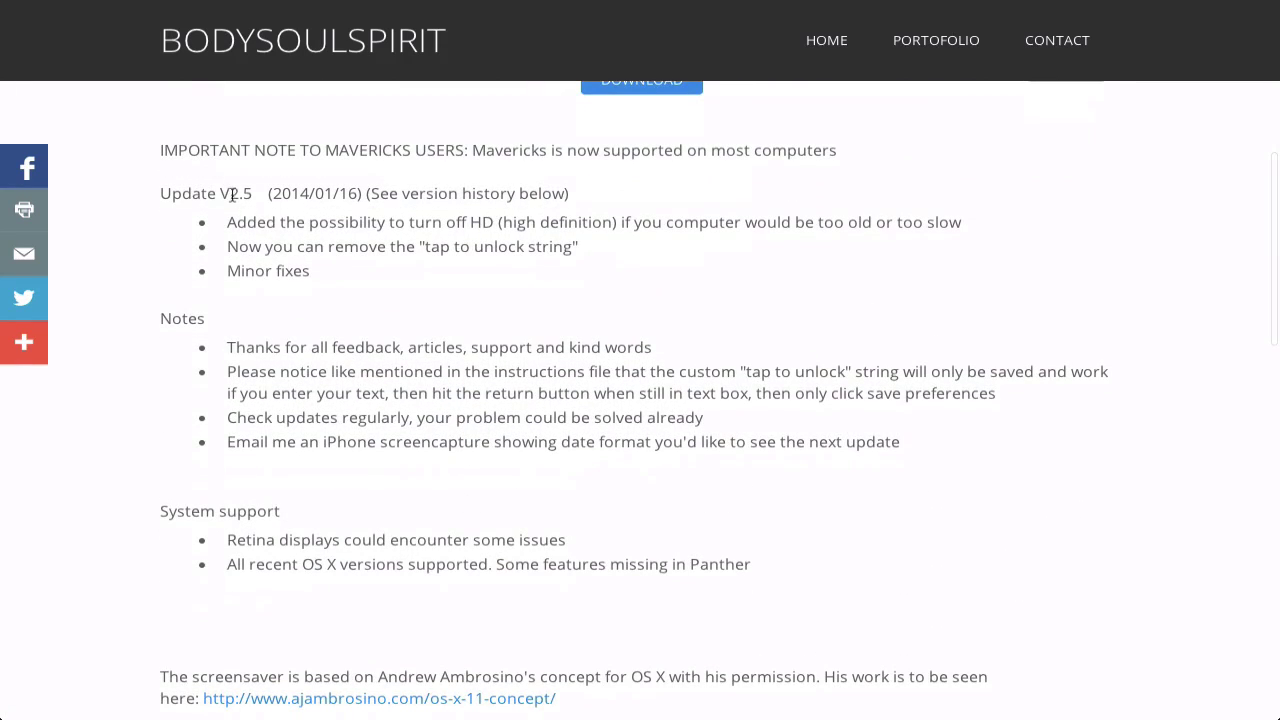
scroll(245, 378, down, 10)
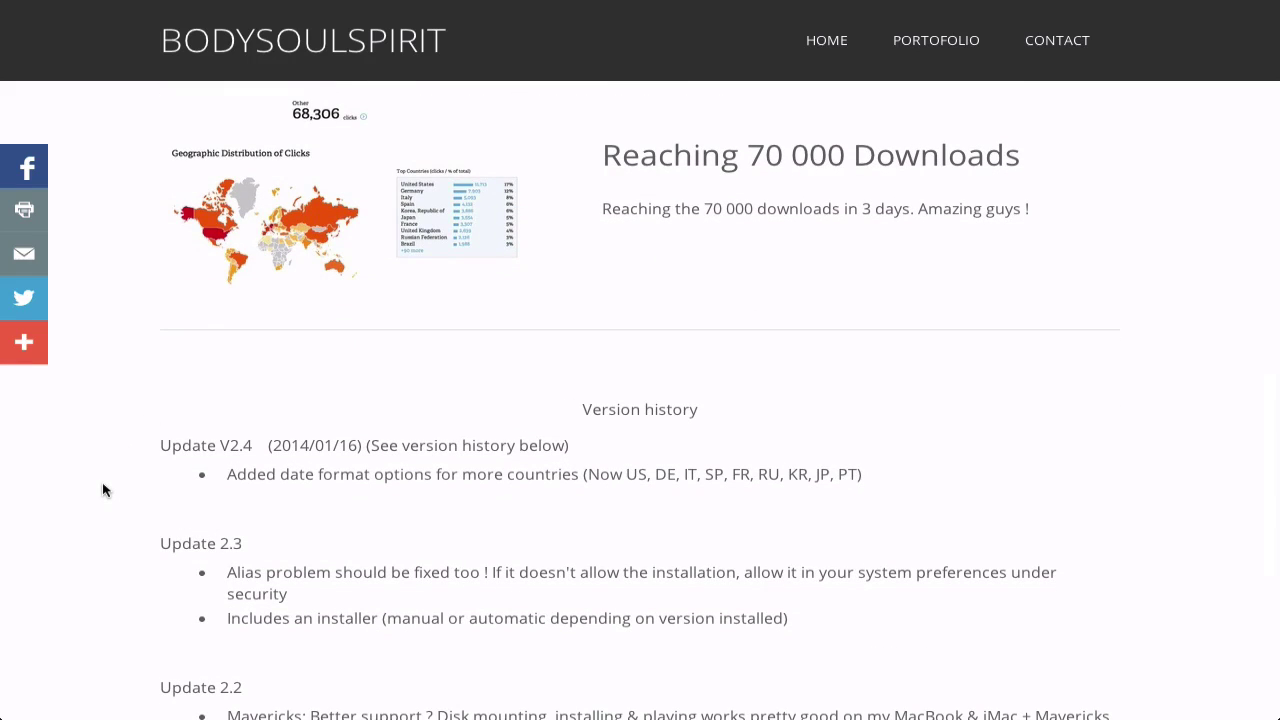
scroll(102, 482, up, 1)
scroll(102, 482, down, 2)
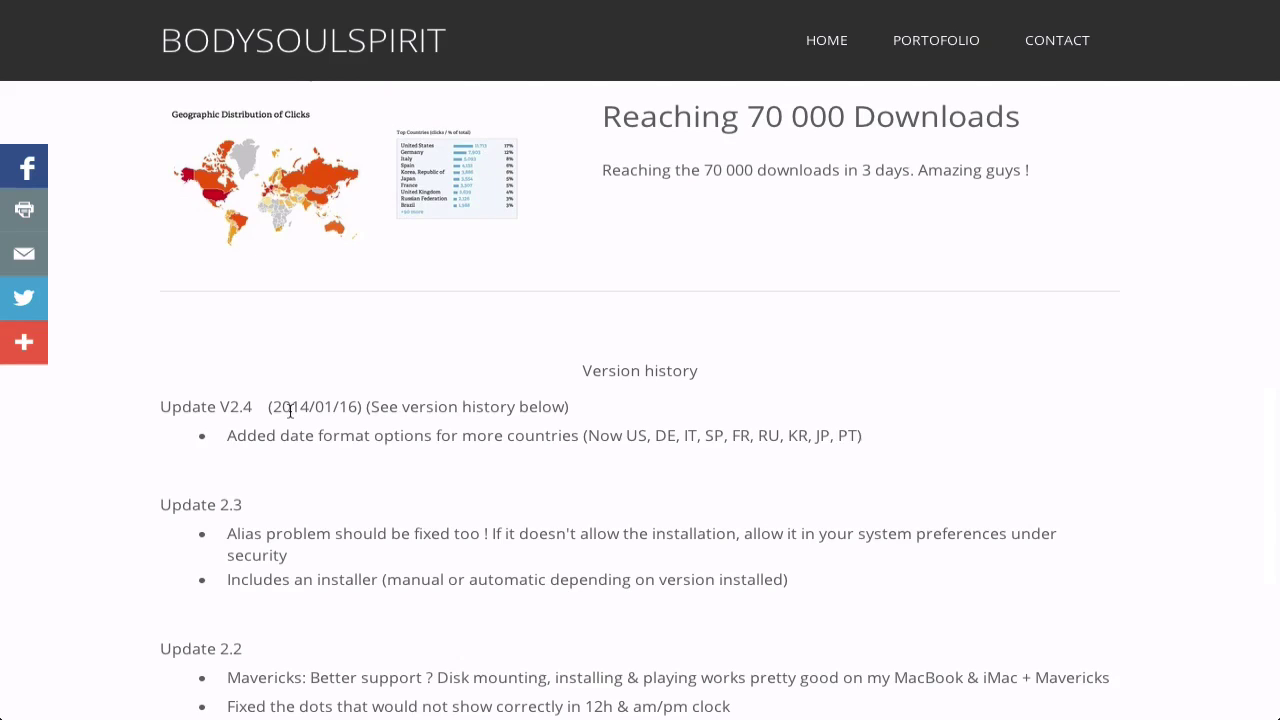
scroll(290, 410, up, 10)
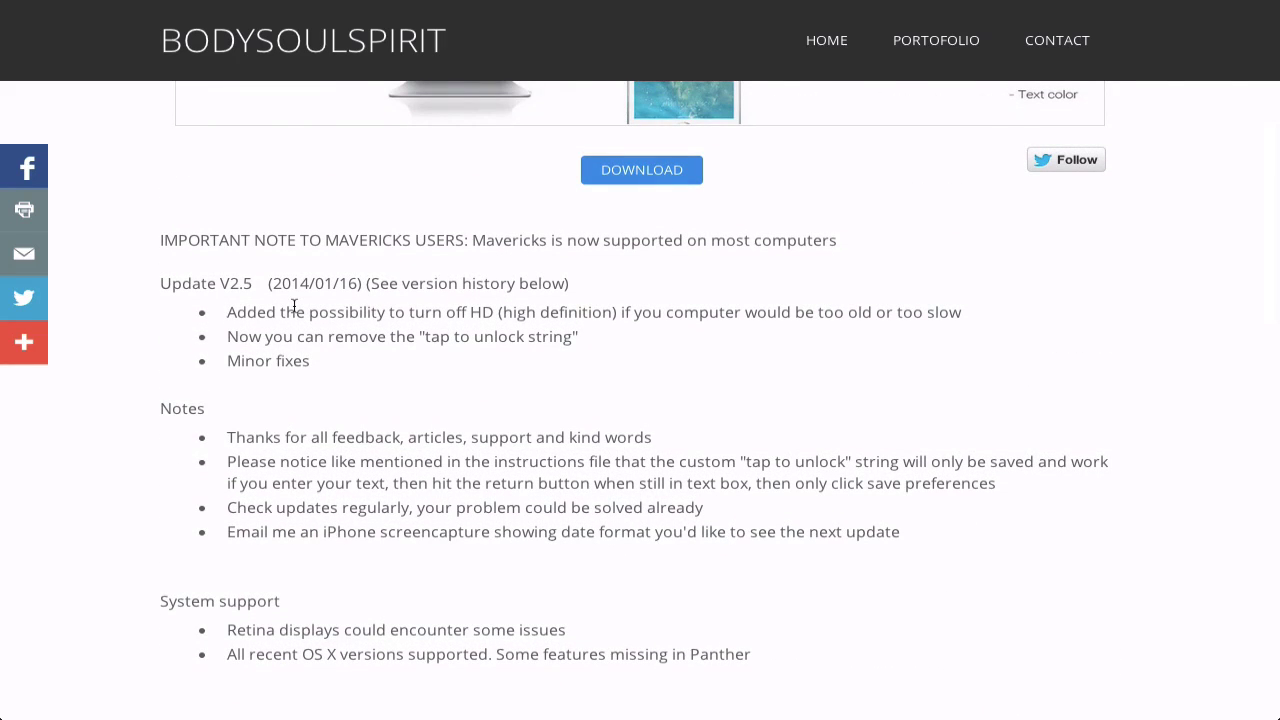
scroll(294, 305, down, 10)
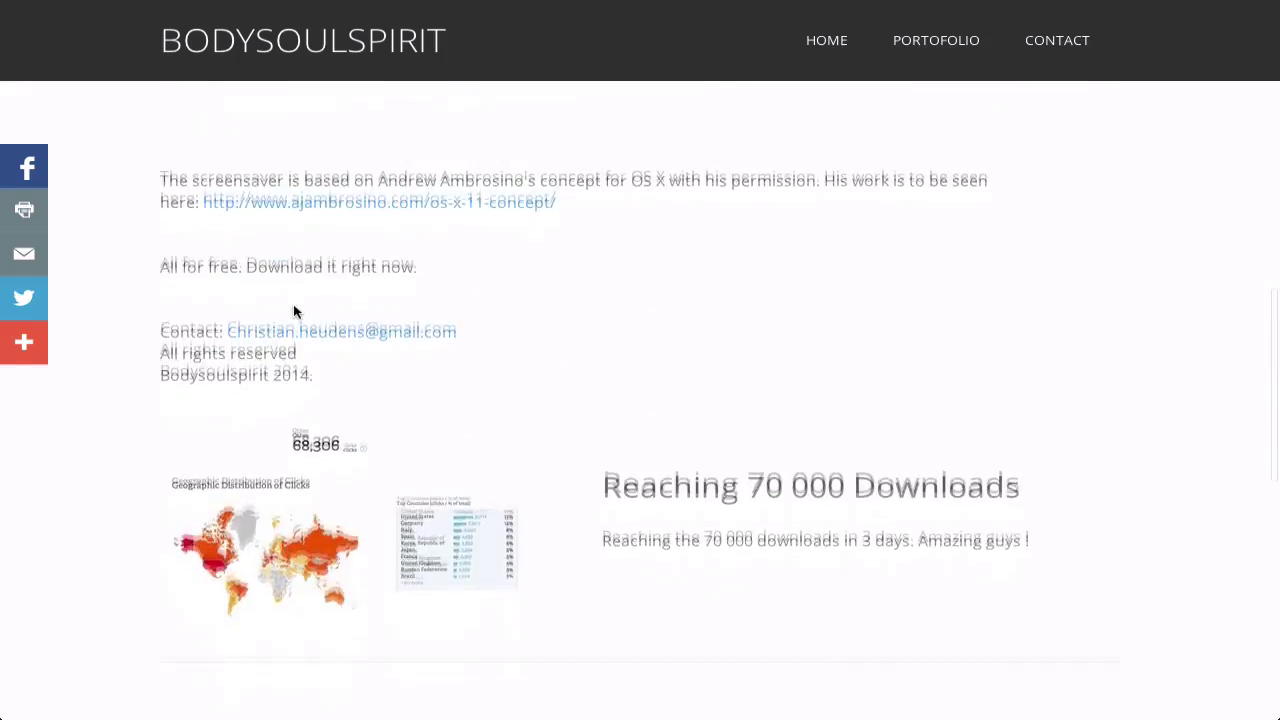
scroll(294, 305, down, 5)
scroll(294, 305, up, 15)
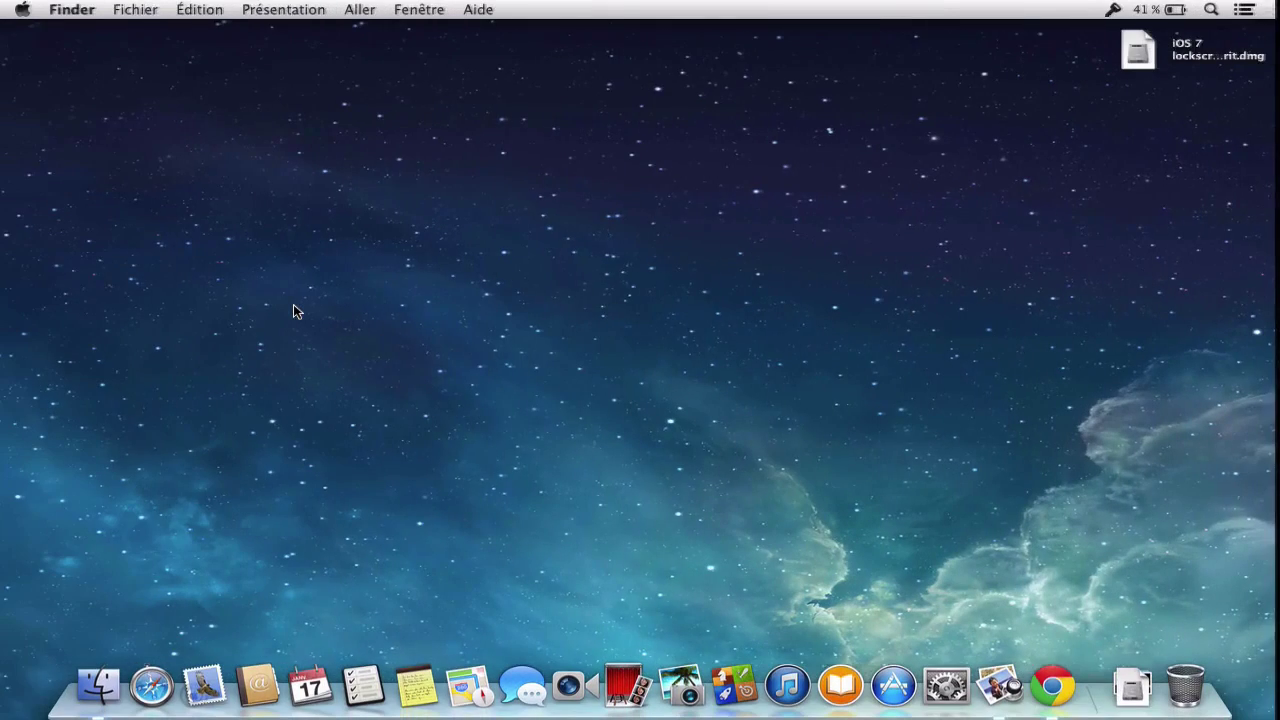
Open the iOS 7 lockscreen disk image on the desktop and select its .qtz screensaver file
click(1137, 58)
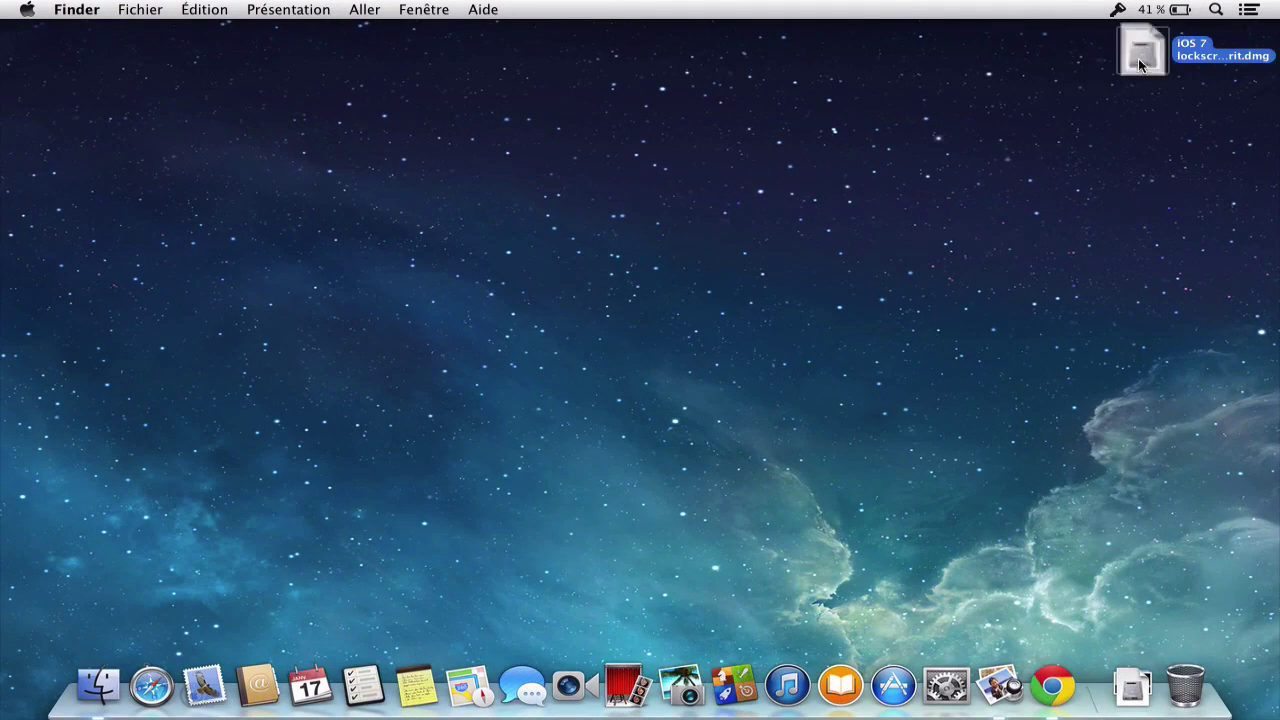
double_click(1139, 60)
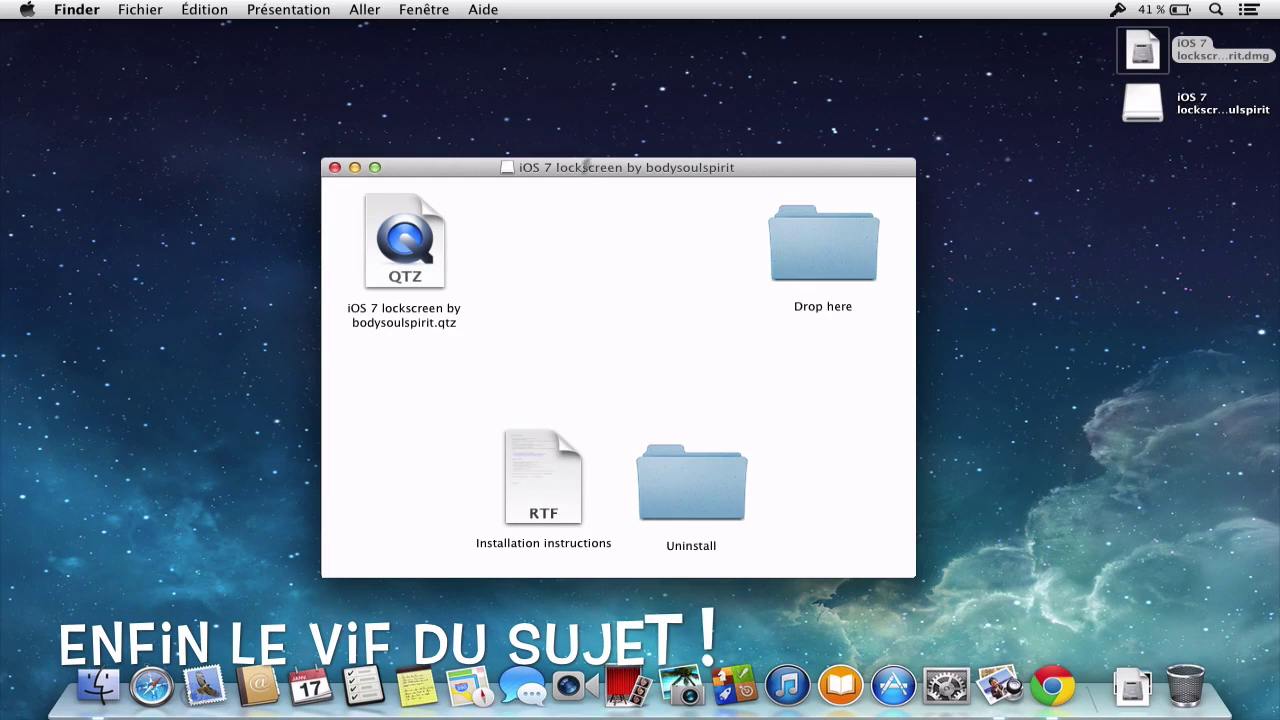
click(401, 246)
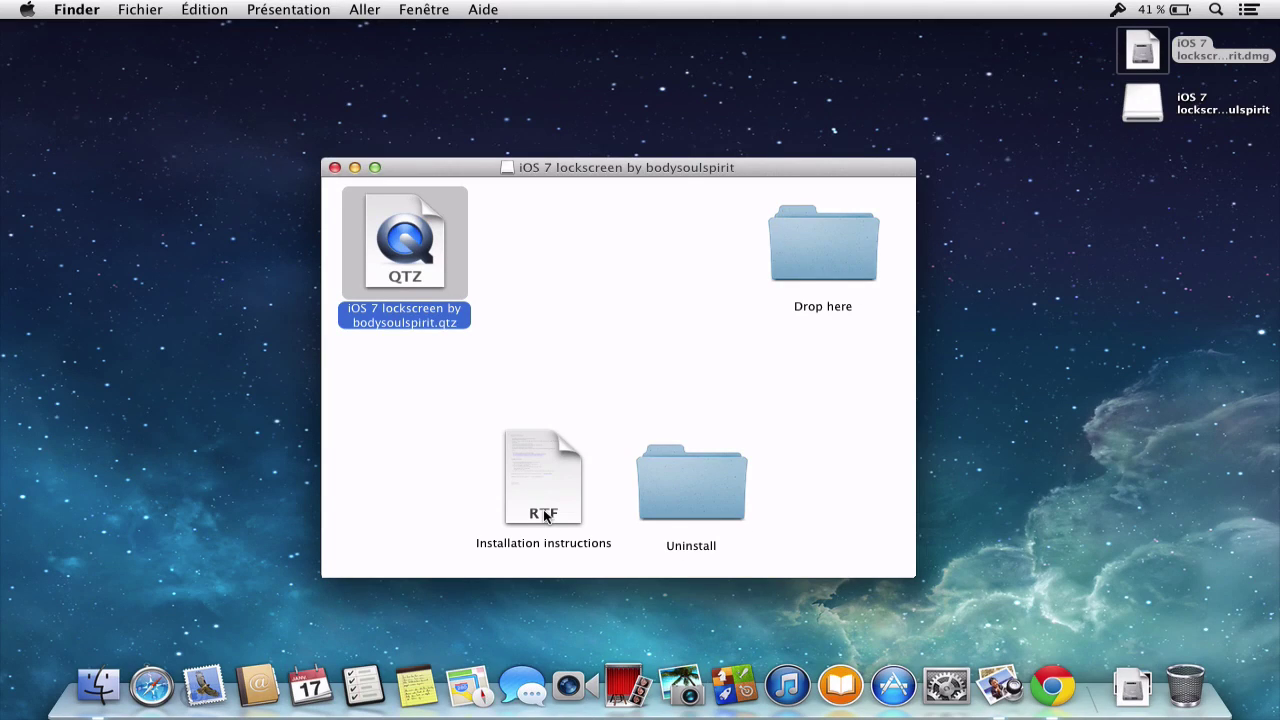
Preview the Installation instructions file, read through to the uninstall and support sections, and close the preview
click(536, 482)
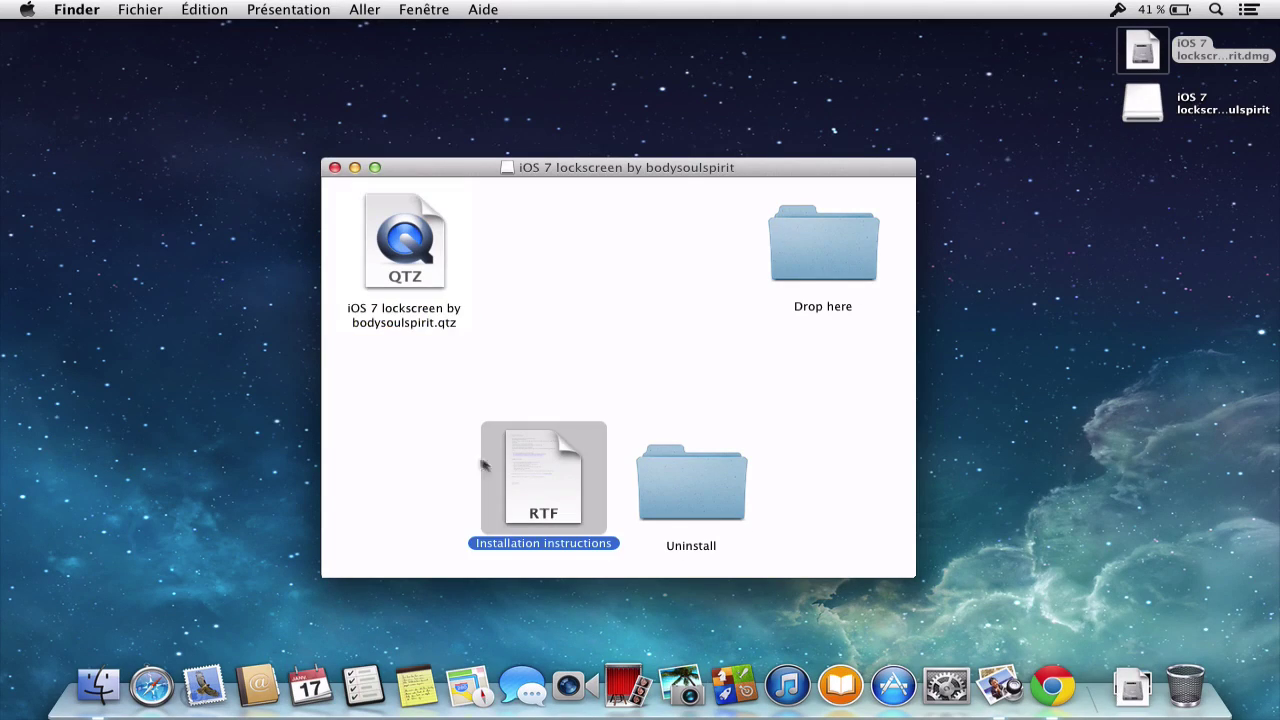
key(space)
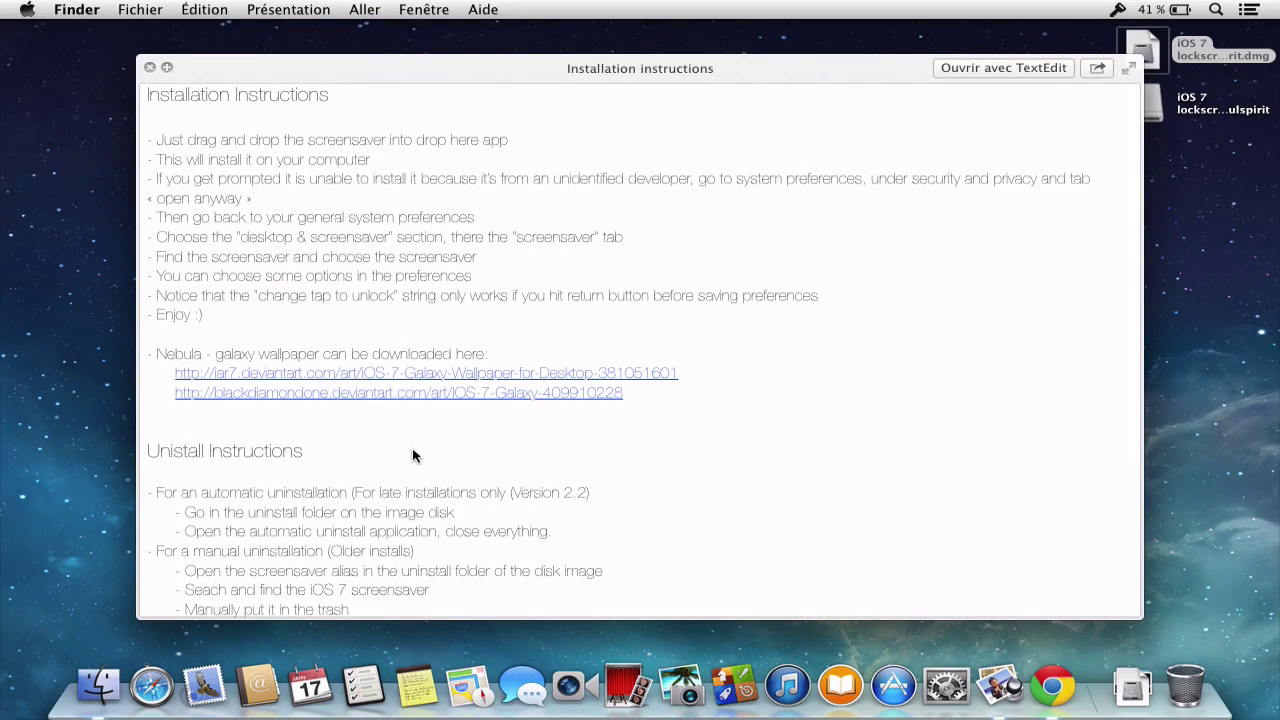
scroll(412, 456, down, 5)
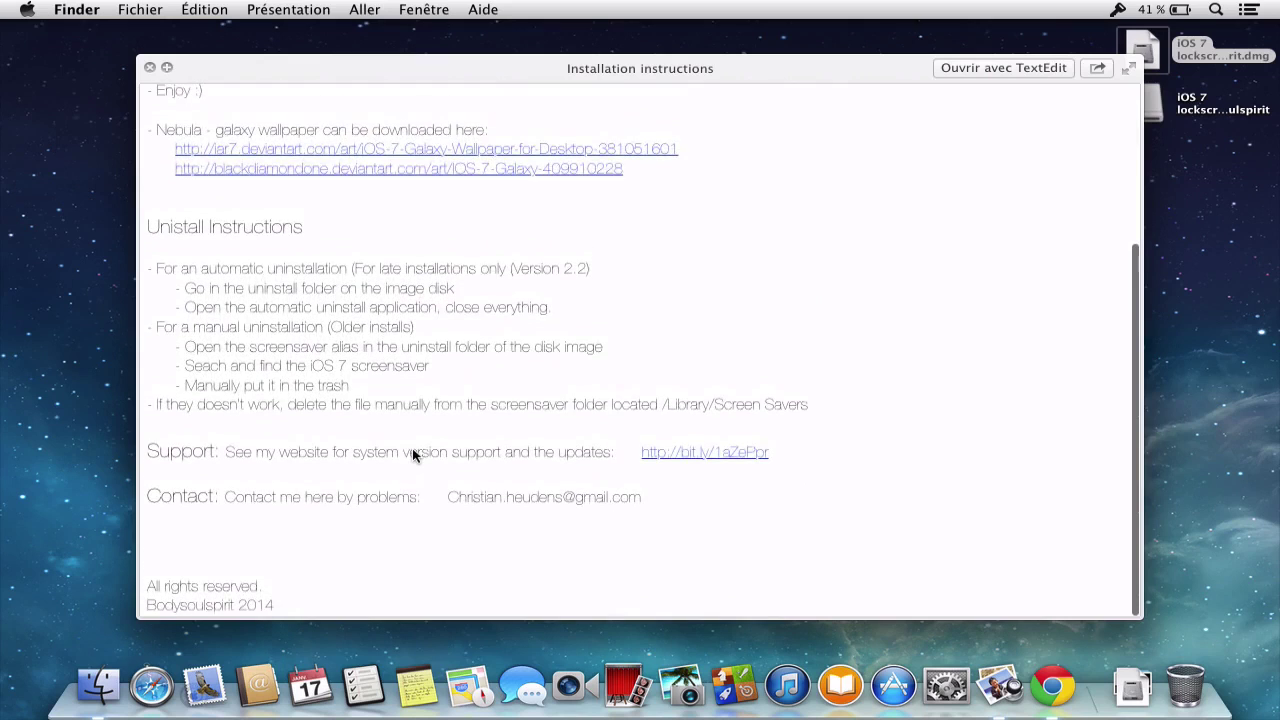
key(space)
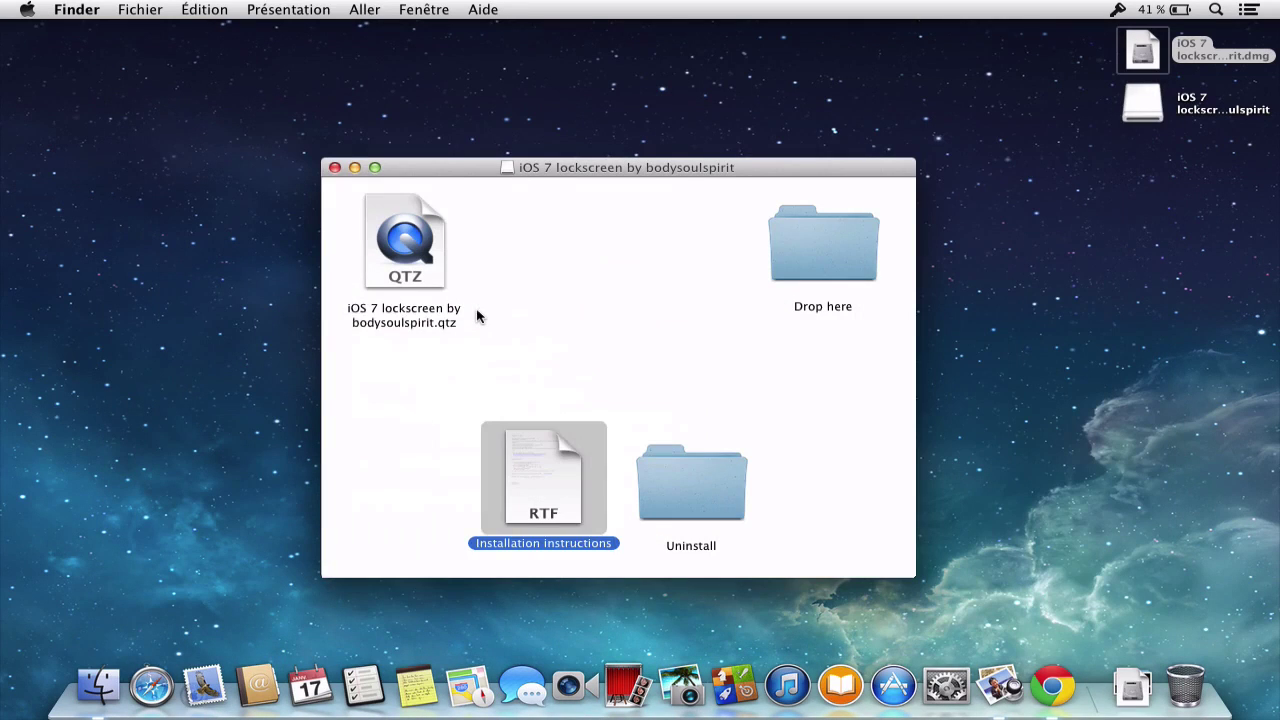
click(474, 312)
click(655, 324)
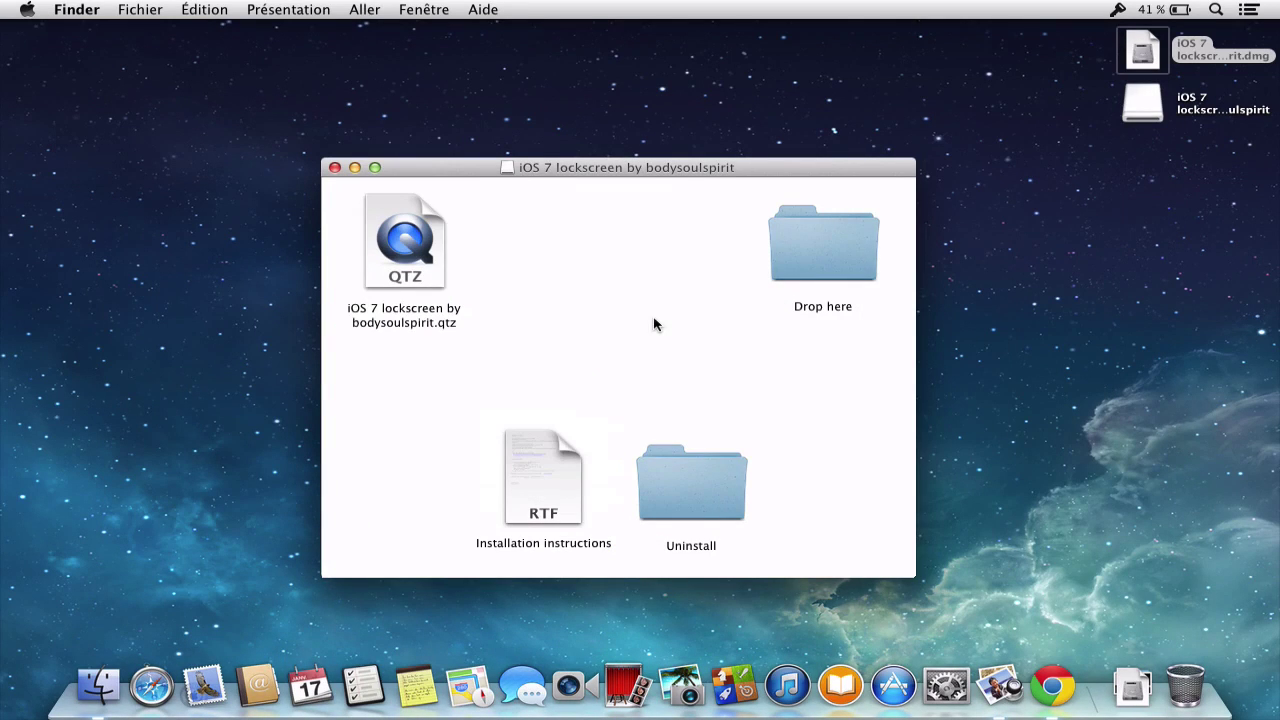
Install the screensaver by moving "iOS 7 lockscreen by bodysoulspirit.qtz" onto the "Drop here" folder
drag(390, 262, 808, 258)
click(884, 291)
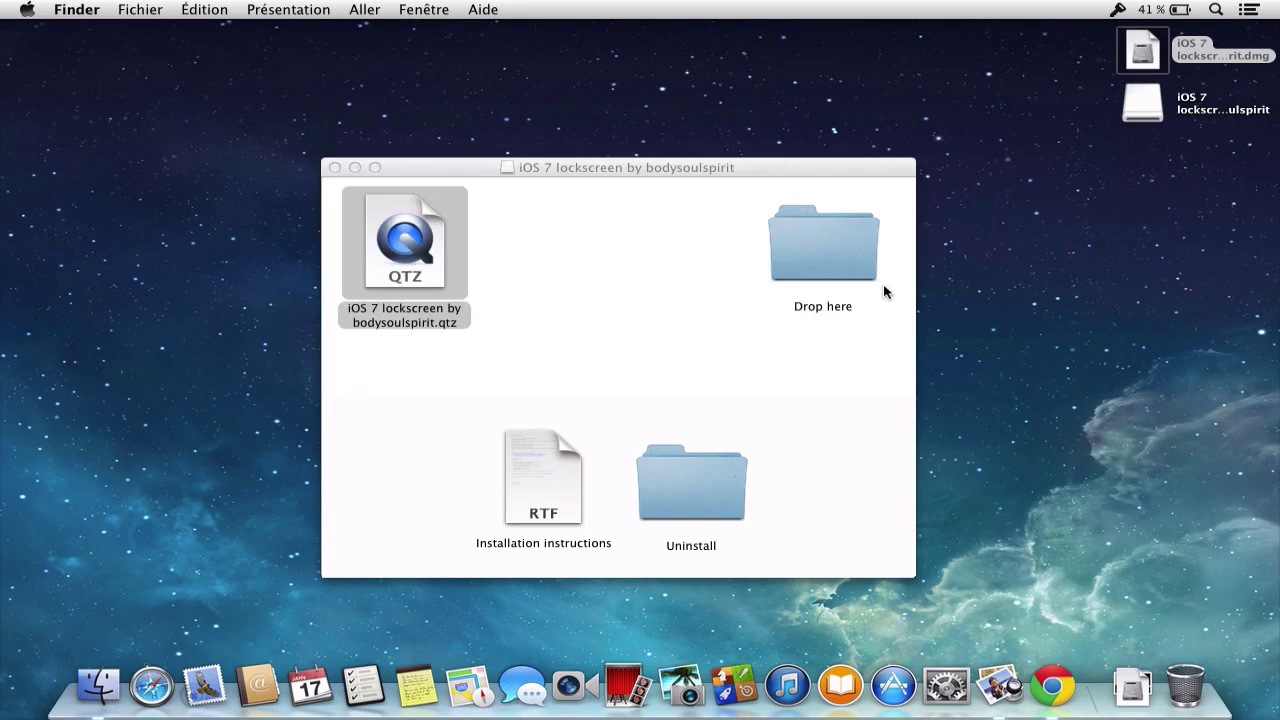
click(647, 337)
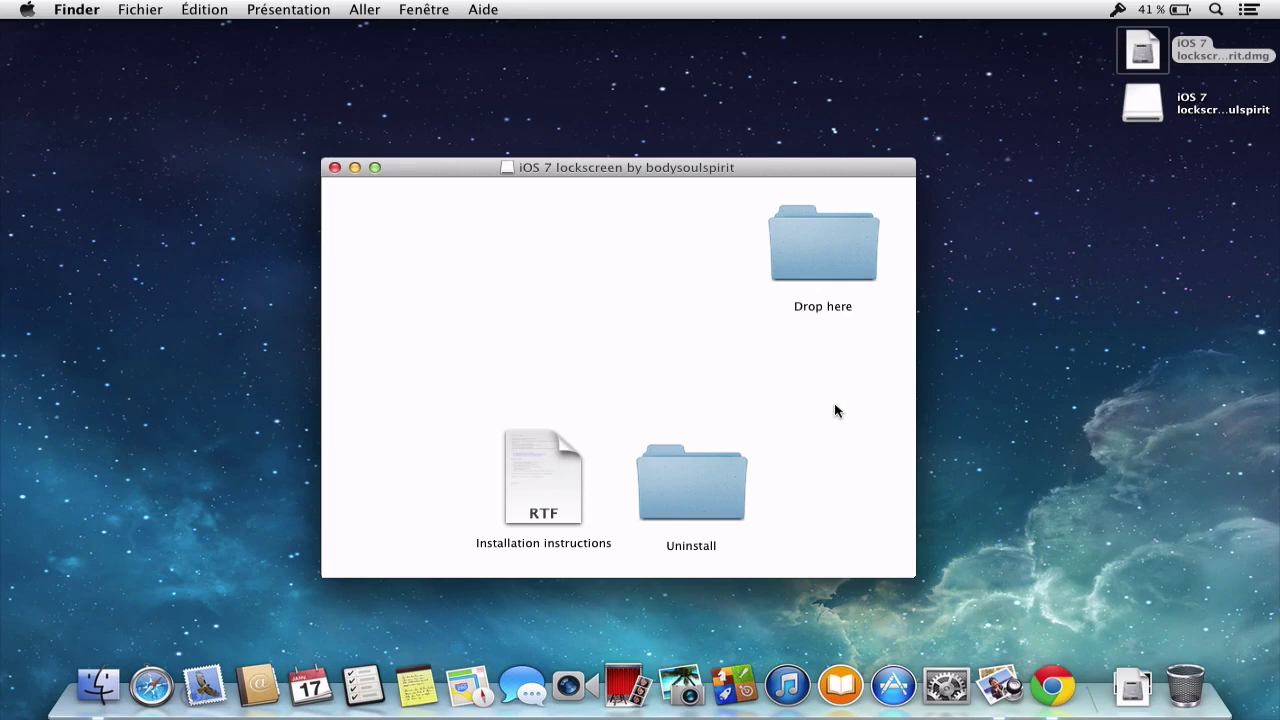
Switch to Préférences Système, open Bureau et économiseur d'écran, and locate the iOS 7 lockscreen in the screensaver list
click(933, 695)
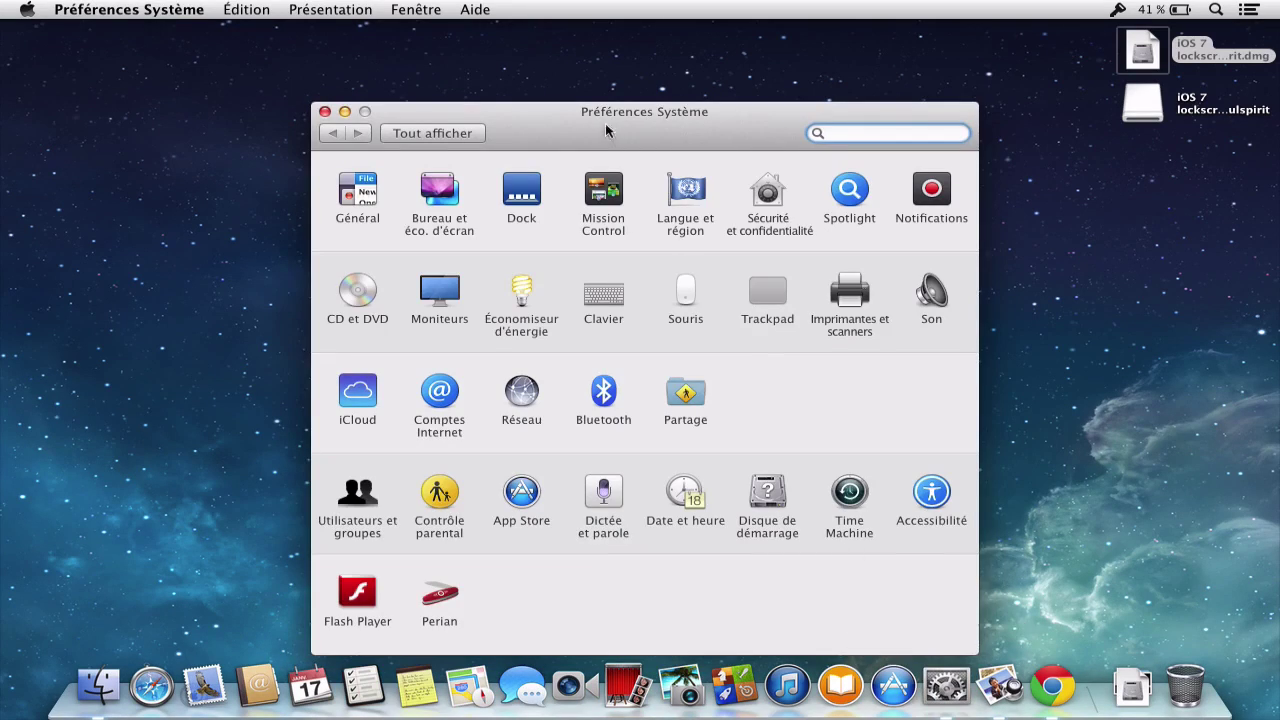
drag(605, 127, 610, 100)
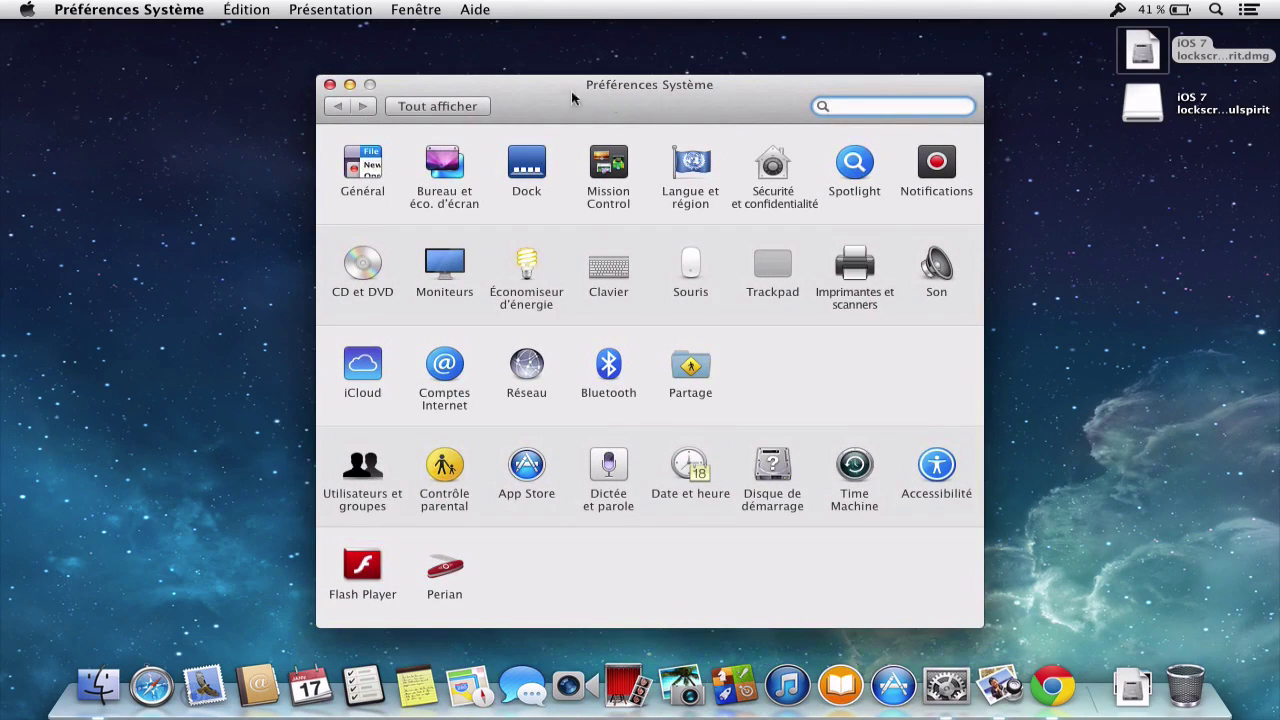
click(447, 168)
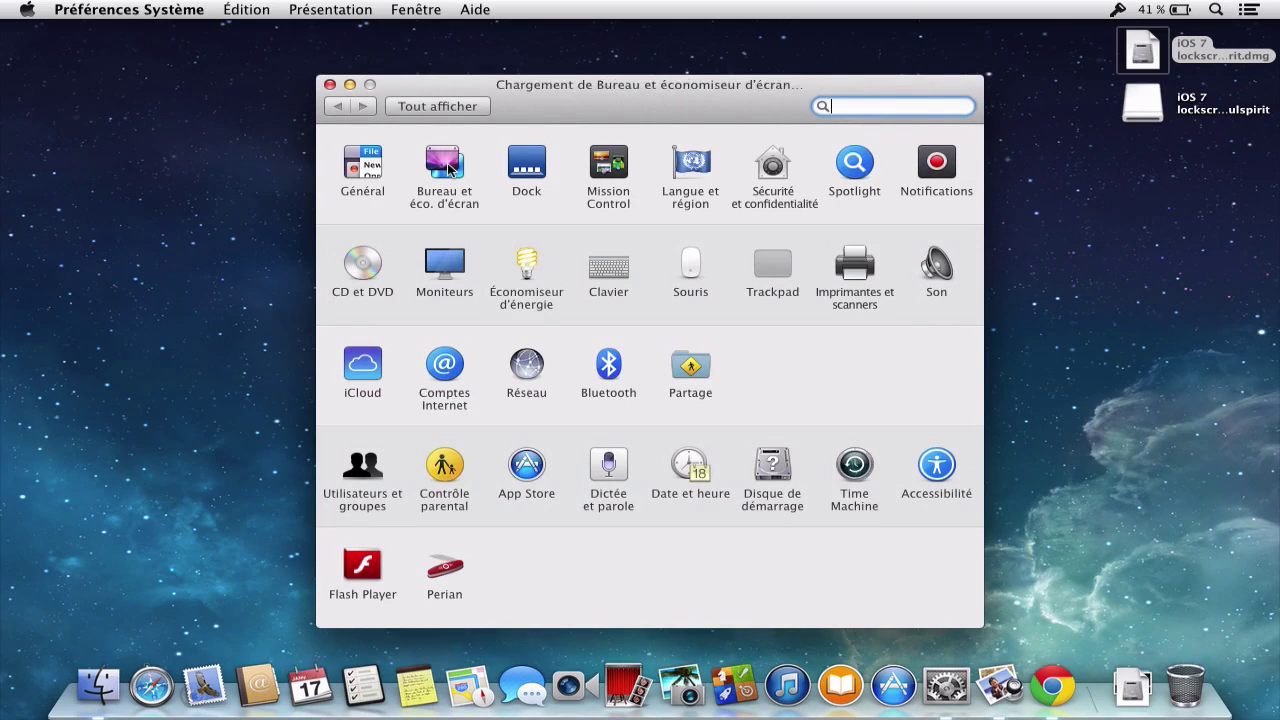
scroll(464, 452, down, 10)
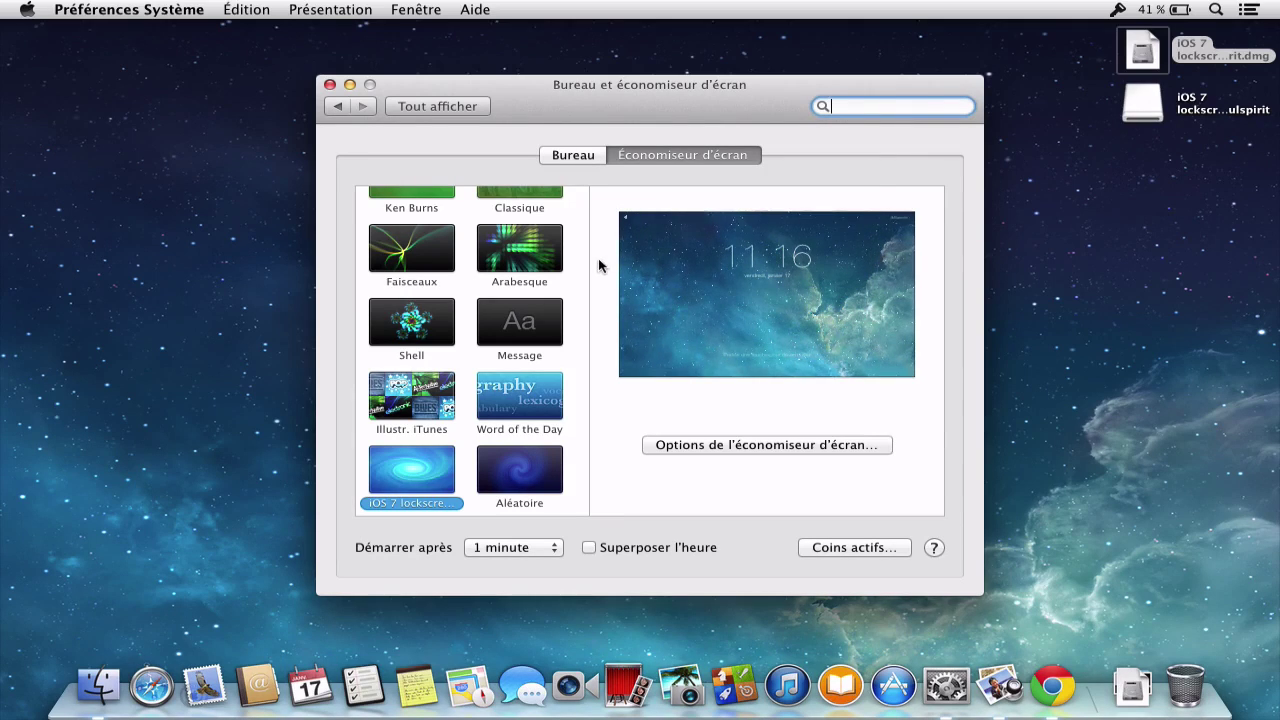
scroll(436, 463, down, 3)
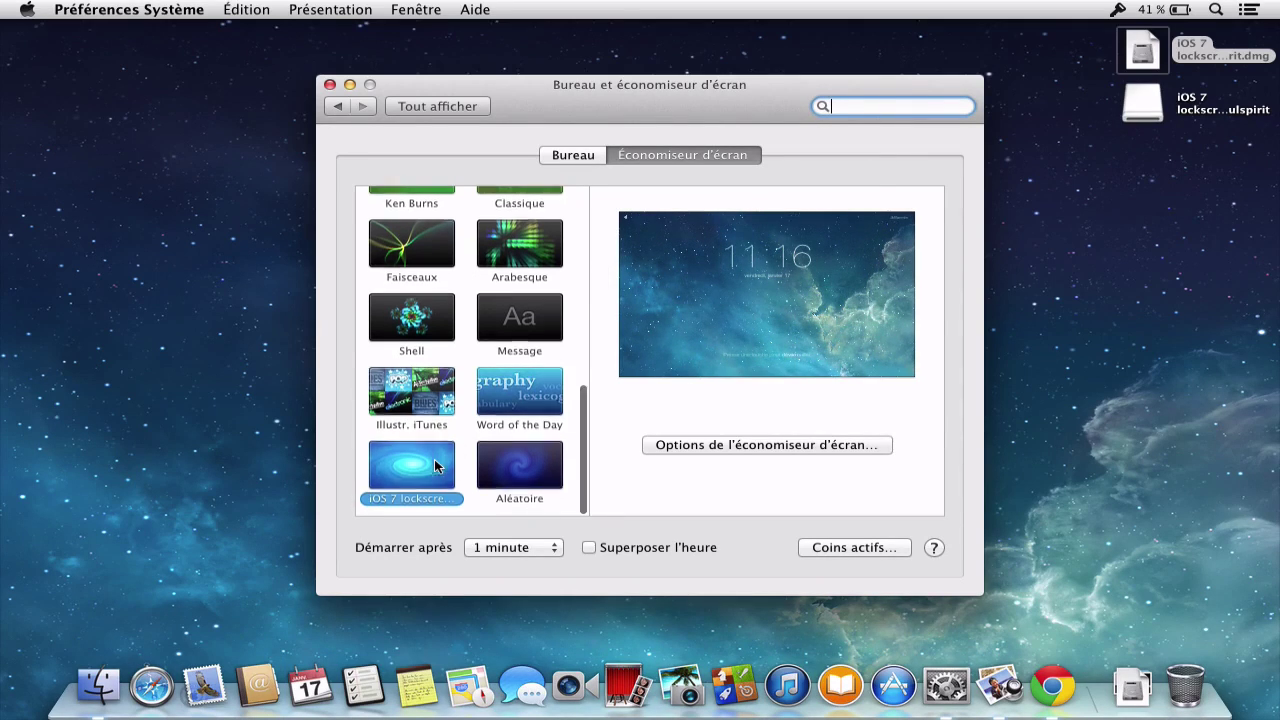
scroll(436, 463, right, 3)
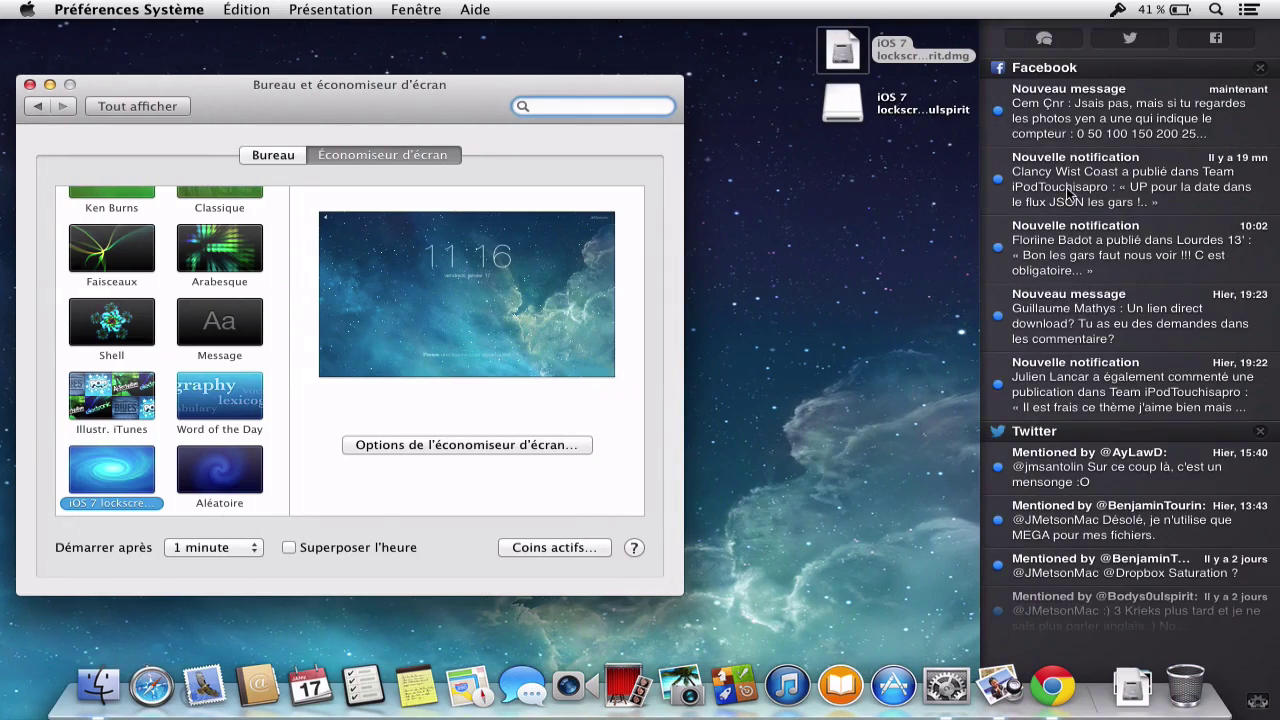
scroll(1062, 192, up, 2)
scroll(836, 272, left, 3)
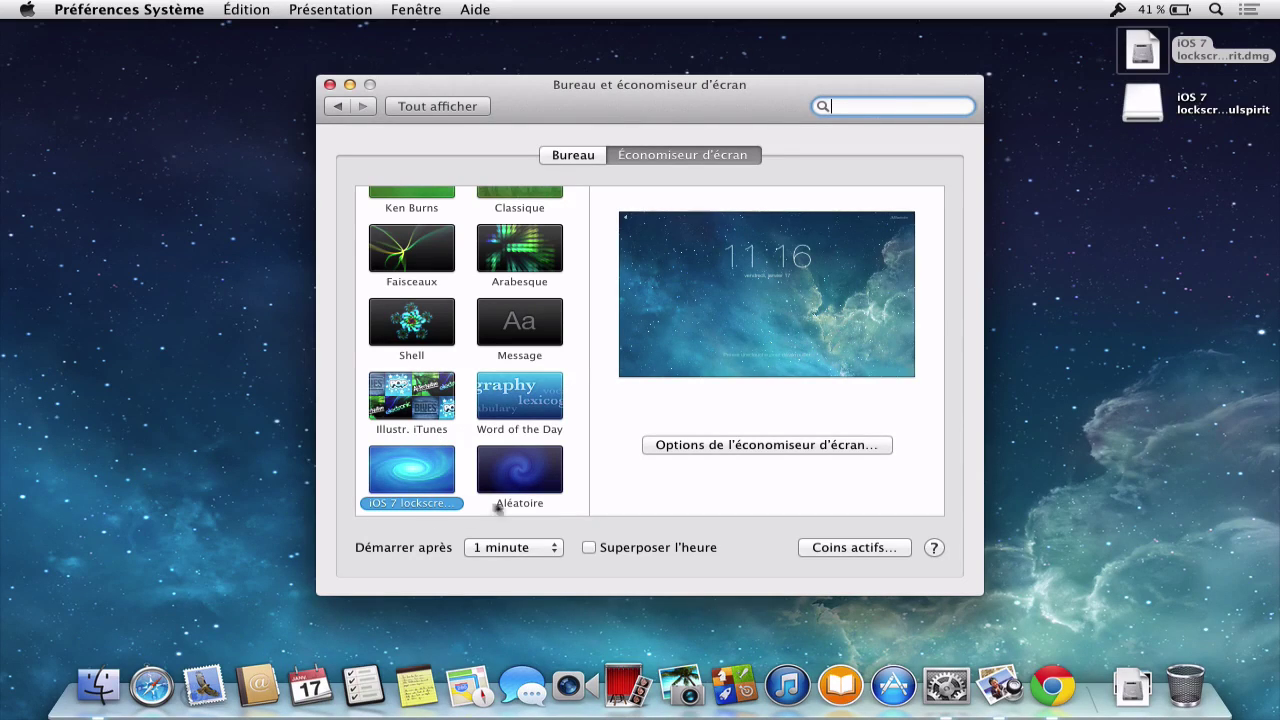
Preview the iOS 7 lockscreen screensaver full screen and return to the preferences window
mouse_move(753, 376)
click(774, 356)
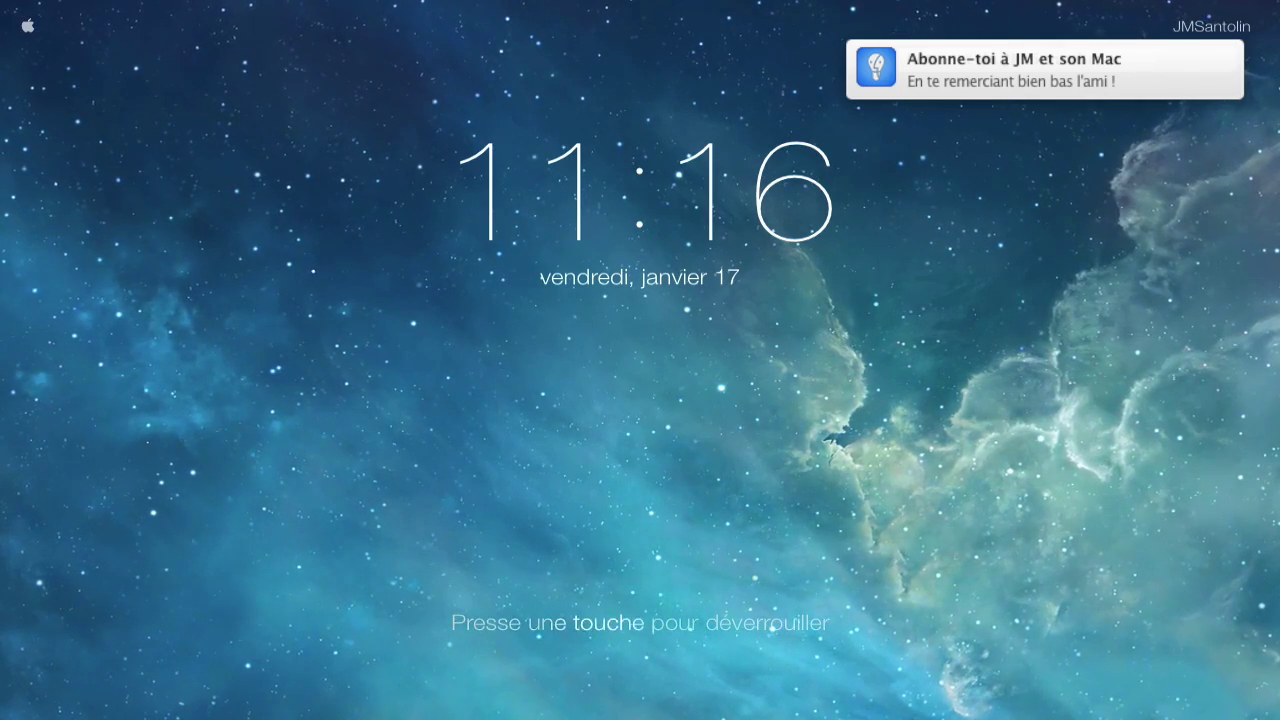
click(775, 353)
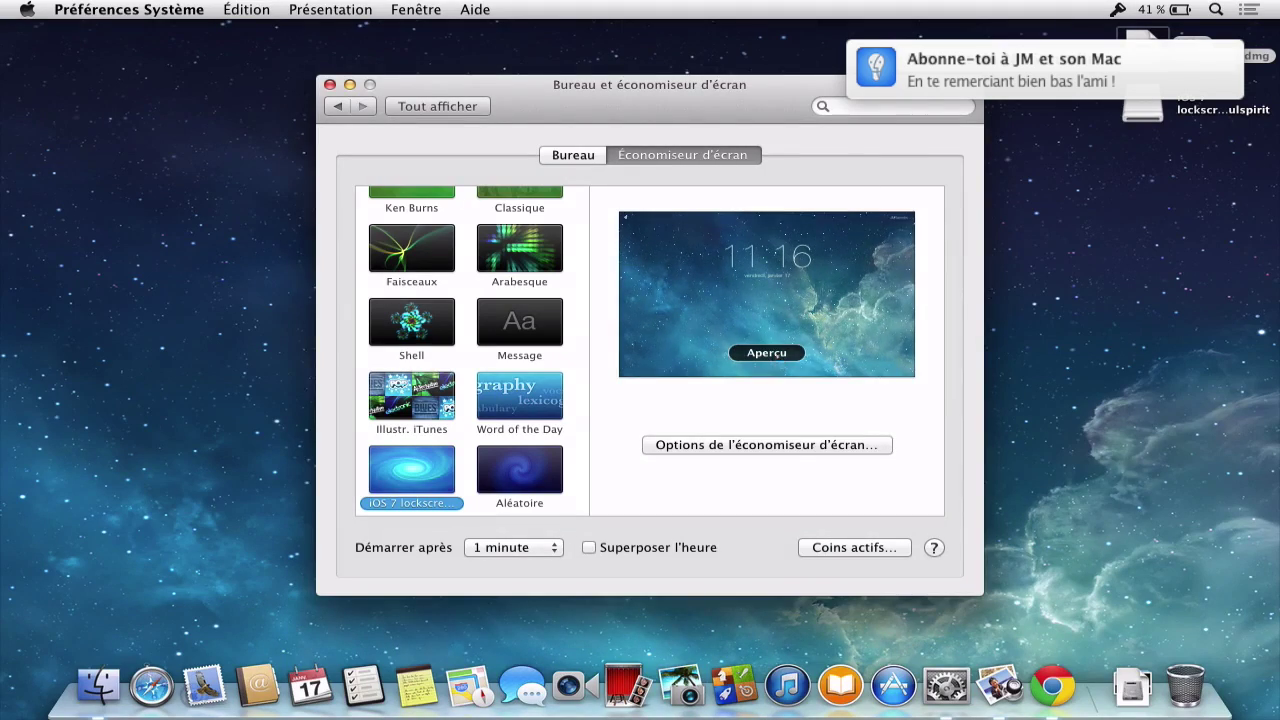
drag(763, 100, 540, 82)
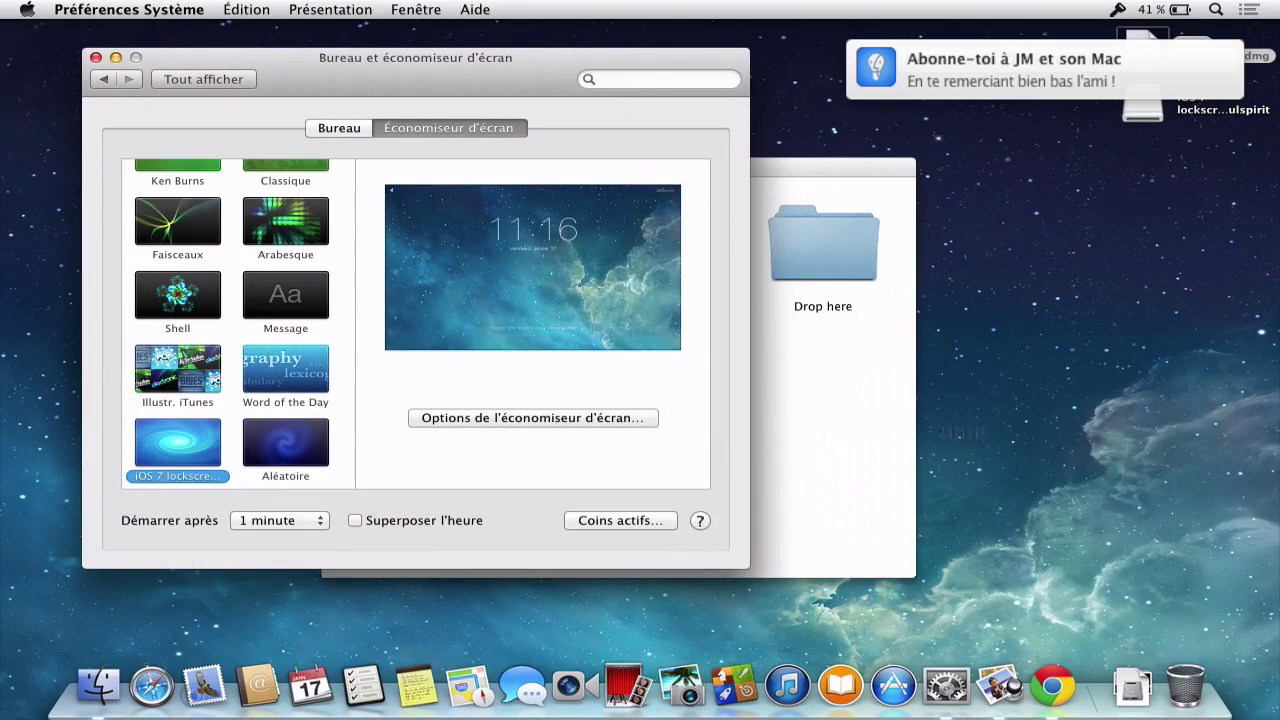
mouse_move(576, 326)
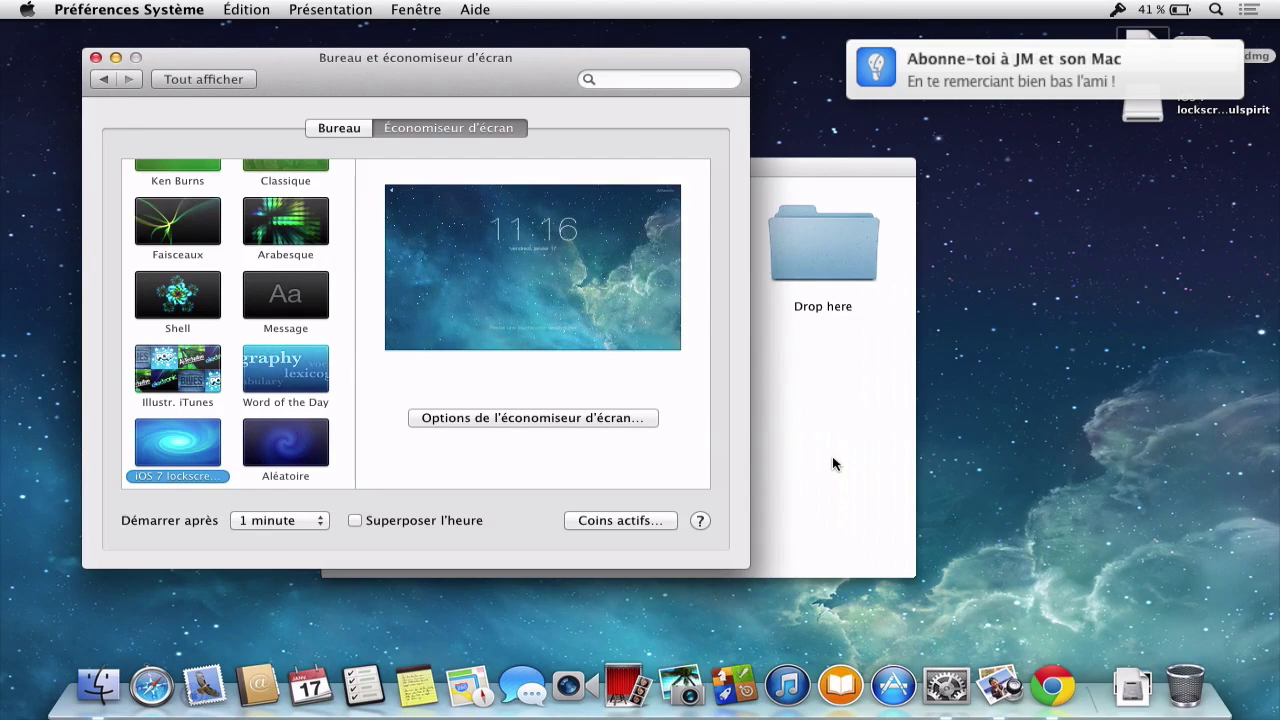
mouse_move(509, 284)
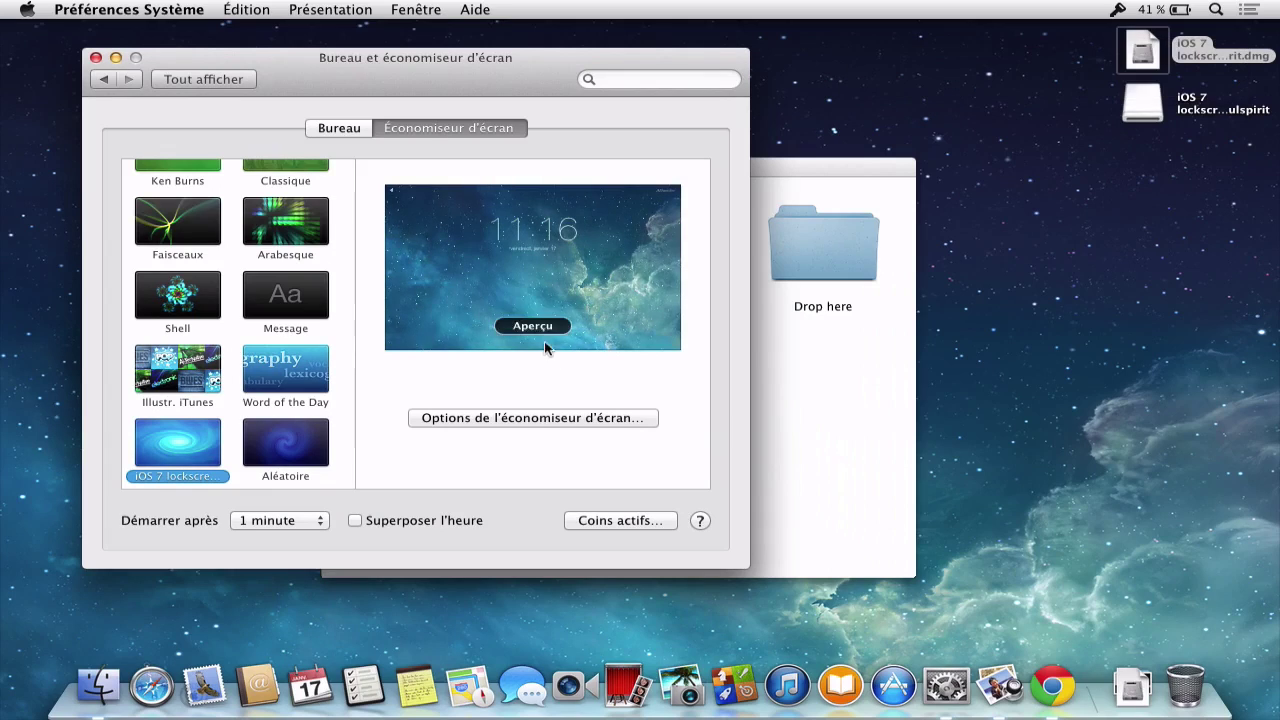
drag(531, 63, 737, 70)
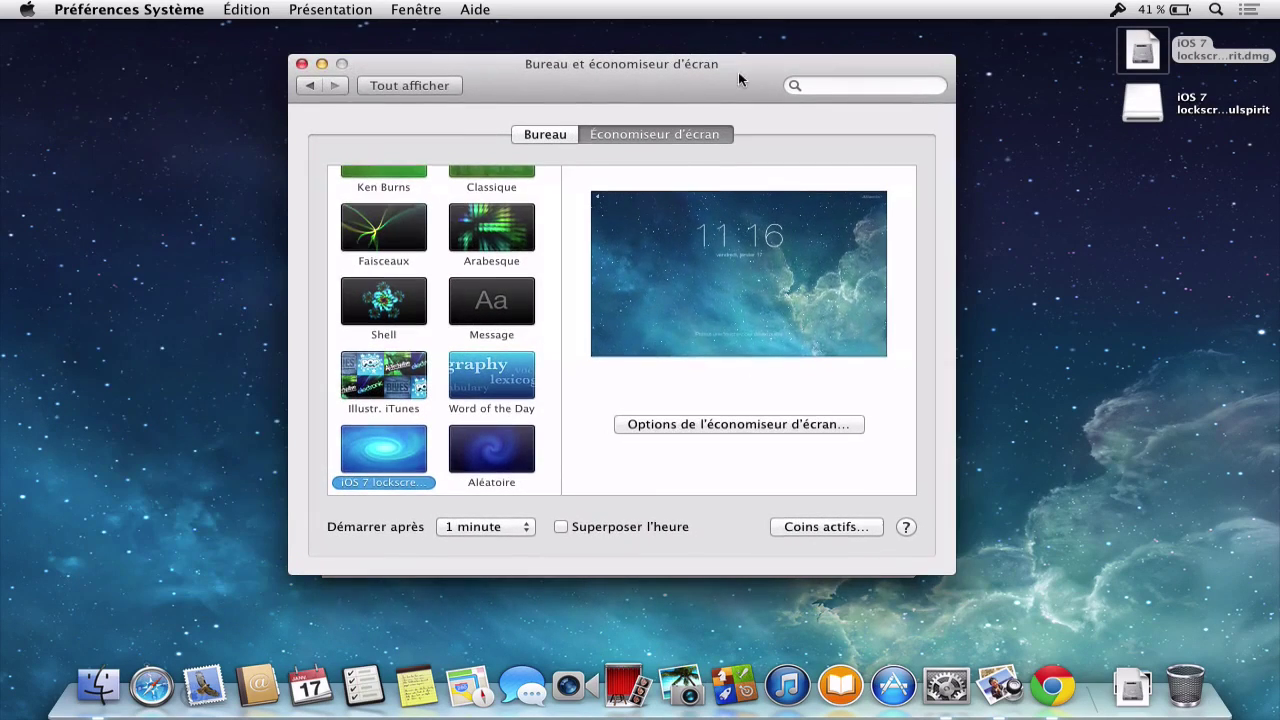
Try Stretch for Image_zoom in the screensaver options, return it to Fill, and close the options with Wallanimation kept at No
click(709, 423)
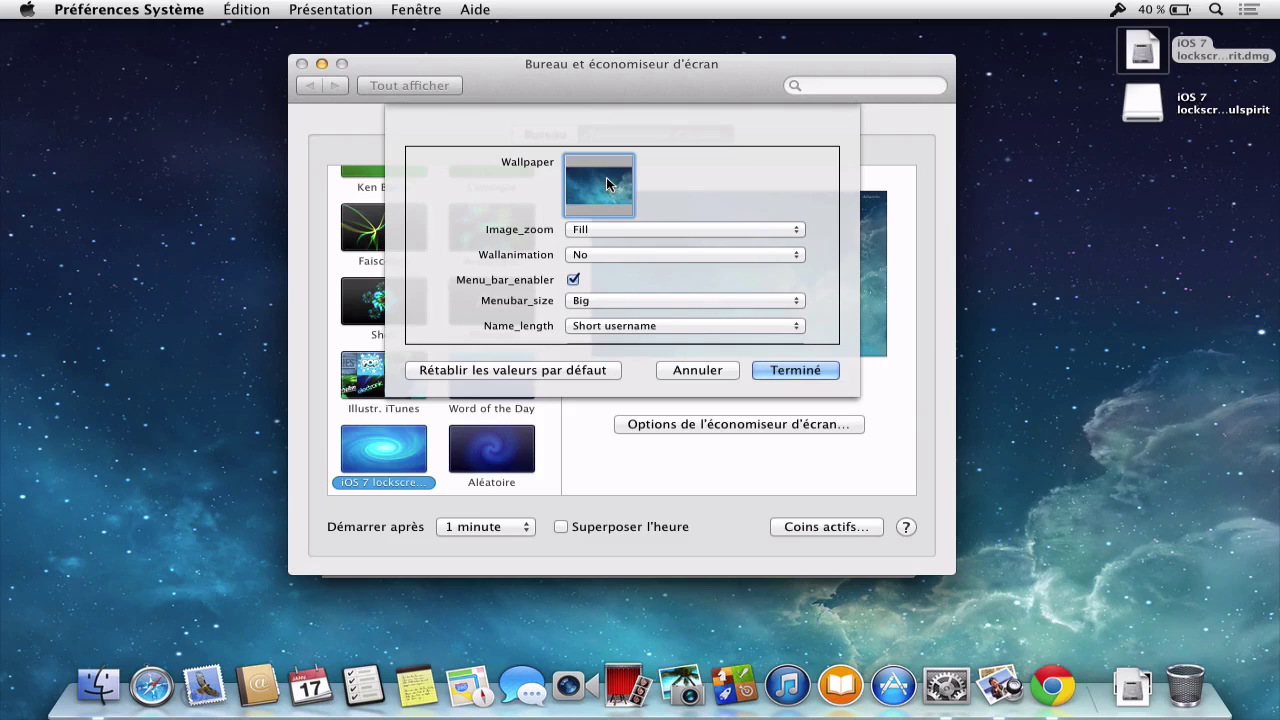
click(686, 230)
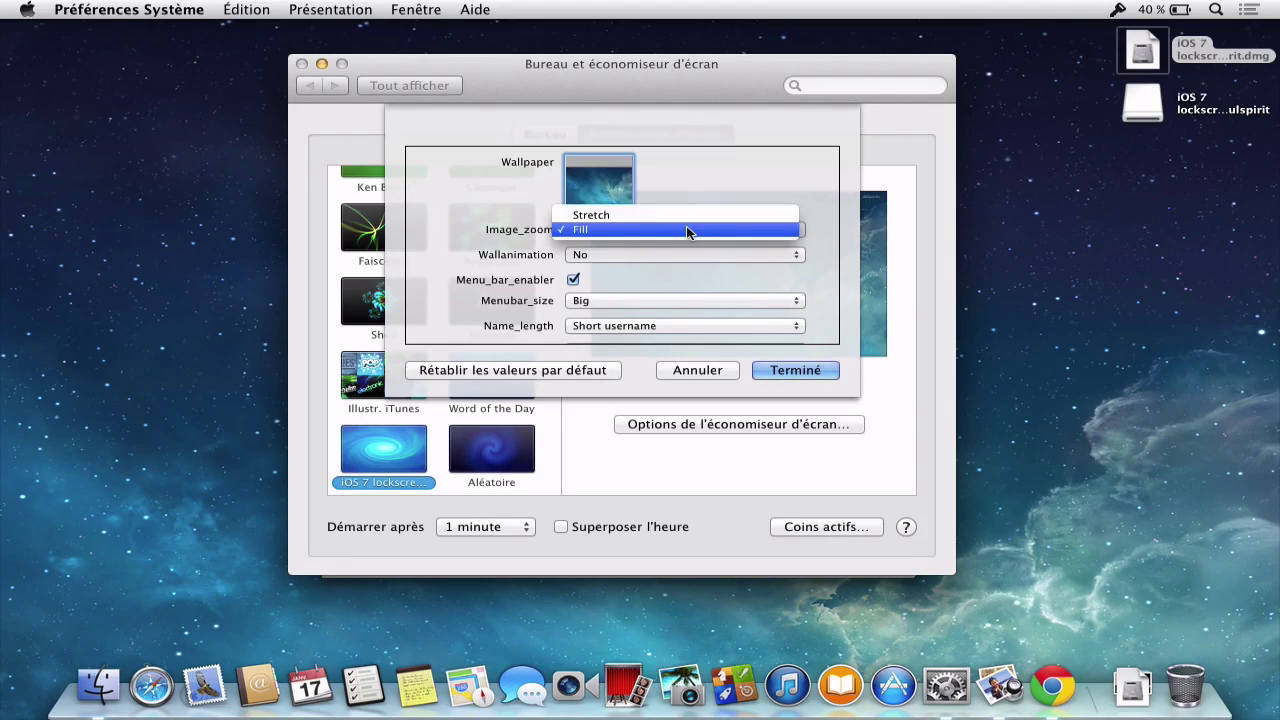
click(684, 215)
click(668, 229)
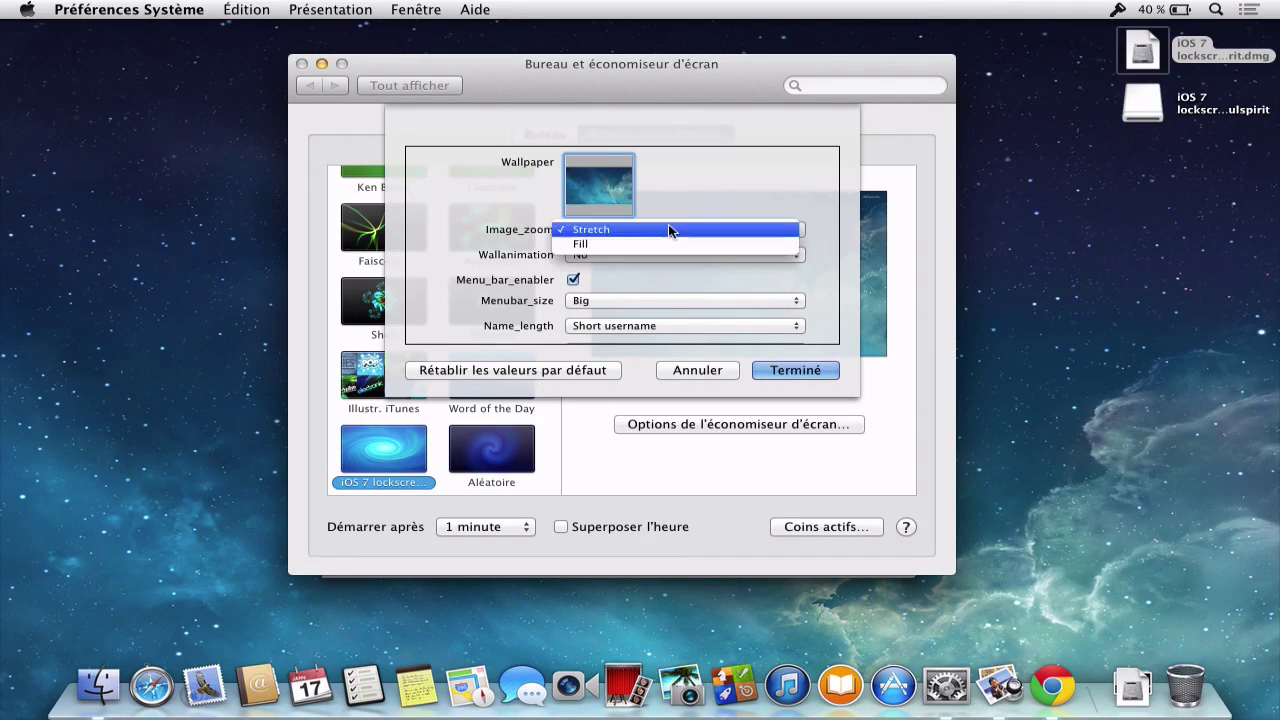
click(651, 245)
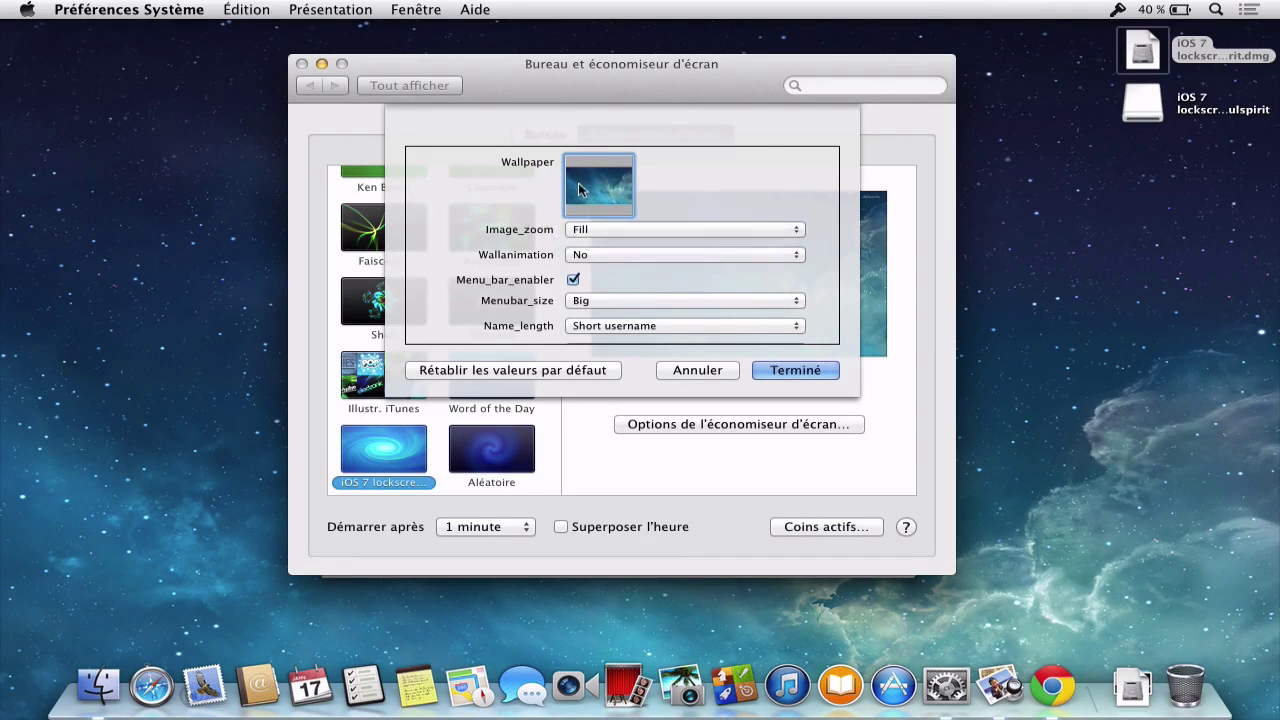
click(620, 255)
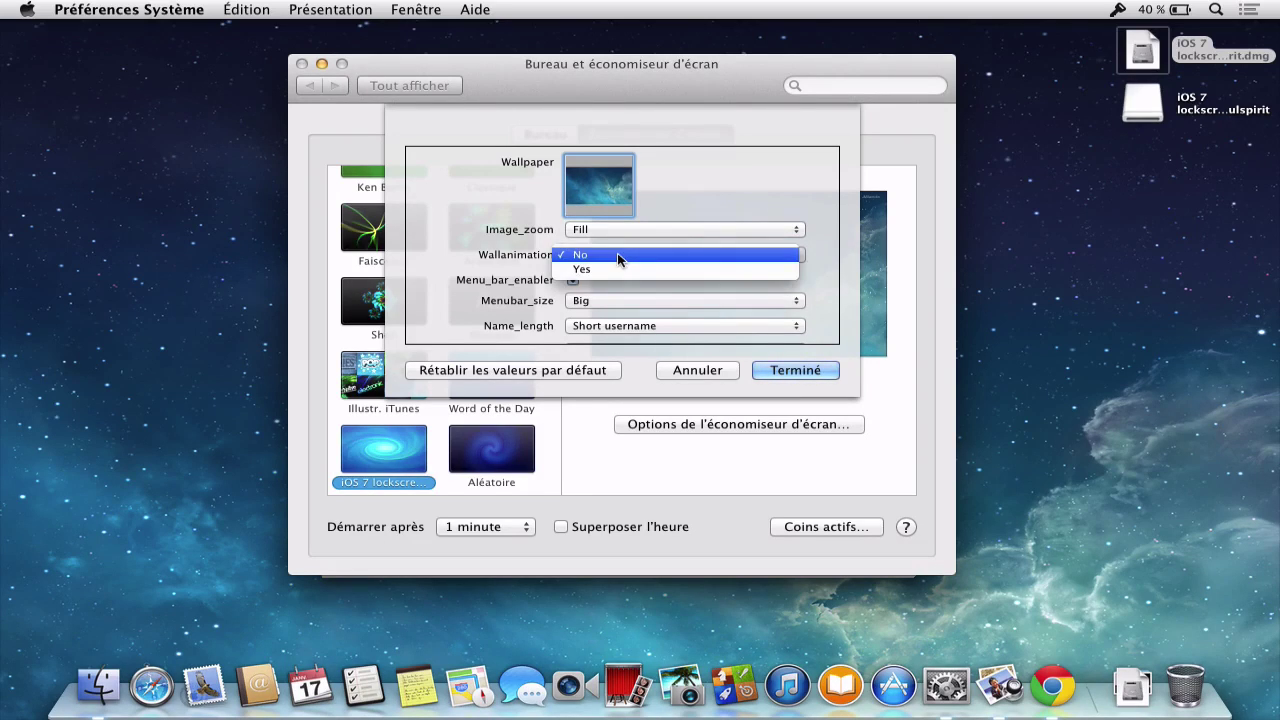
click(620, 255)
scroll(468, 260, down, 2)
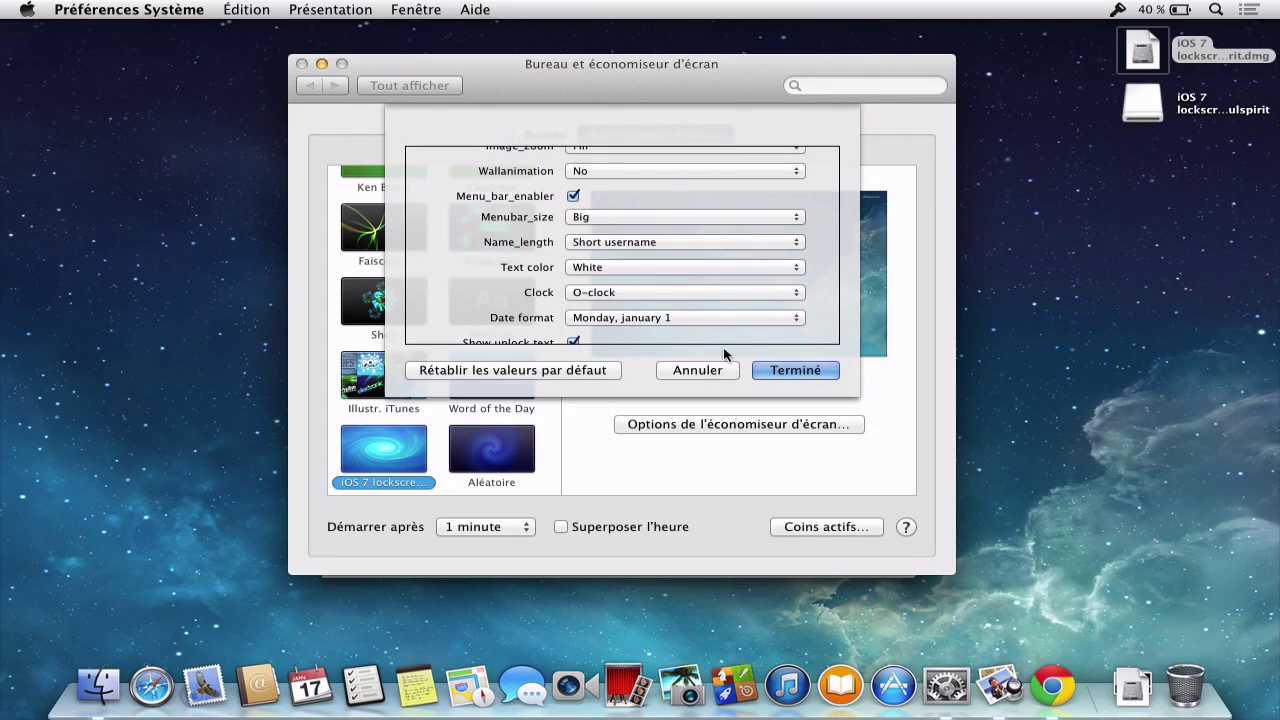
click(760, 370)
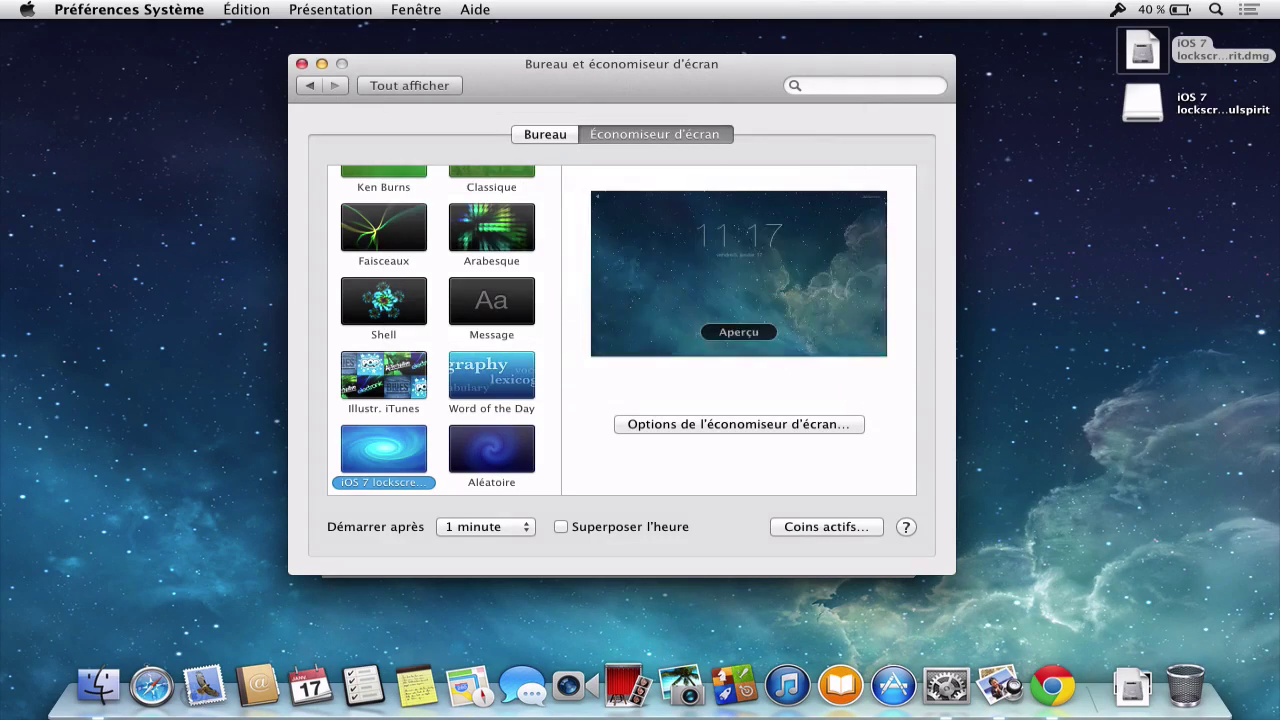
Run the full-screen preview of the iOS 7 lockscreen to examine its clock, date and unlock text, and exit it
click(738, 332)
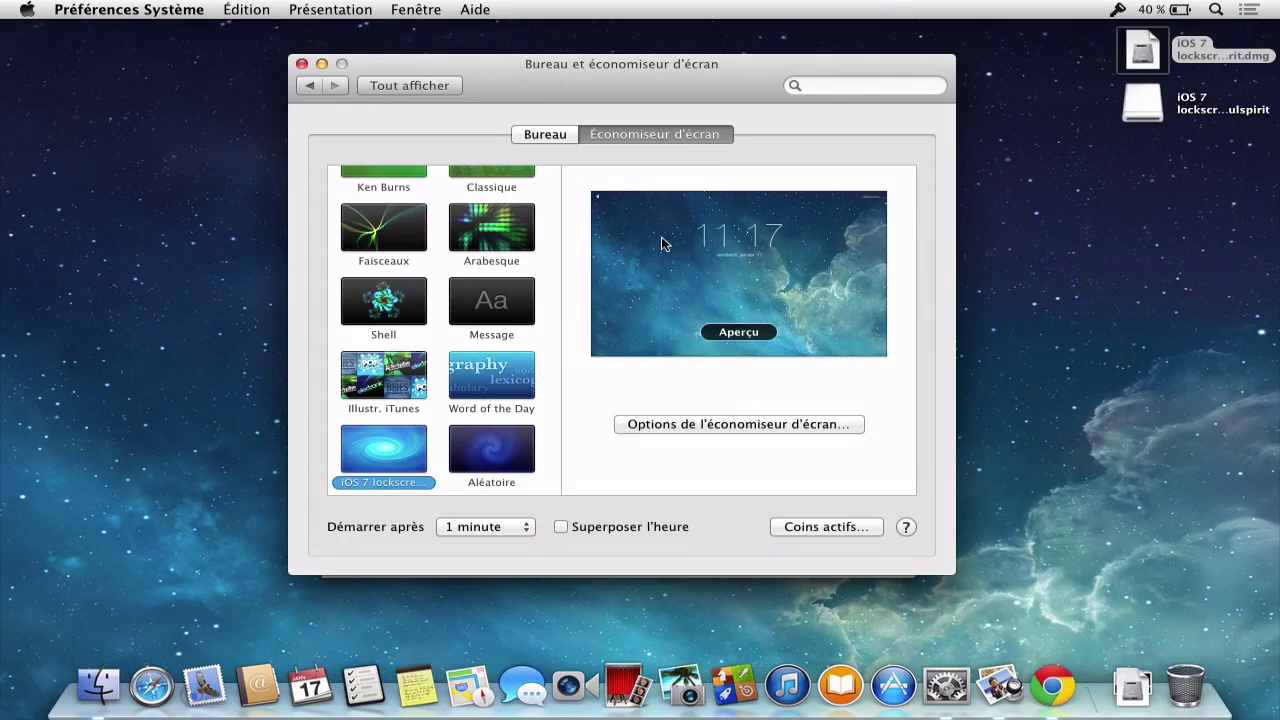
click(738, 332)
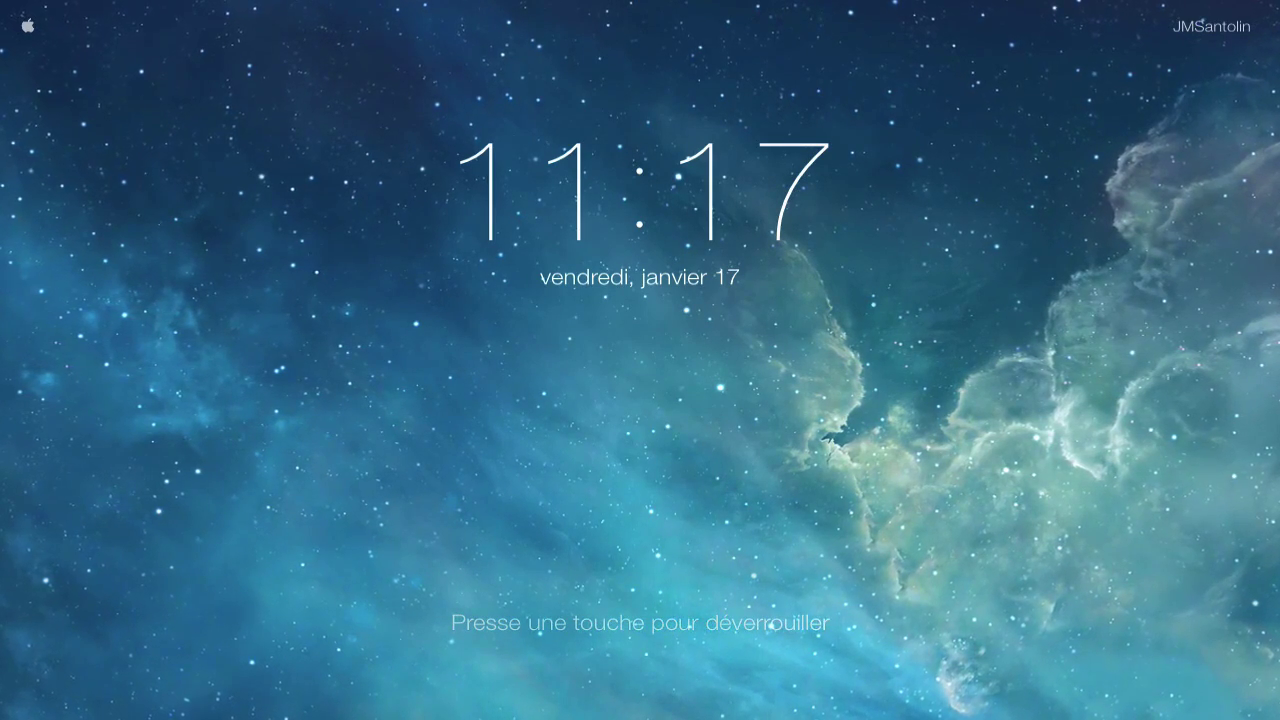
click(727, 341)
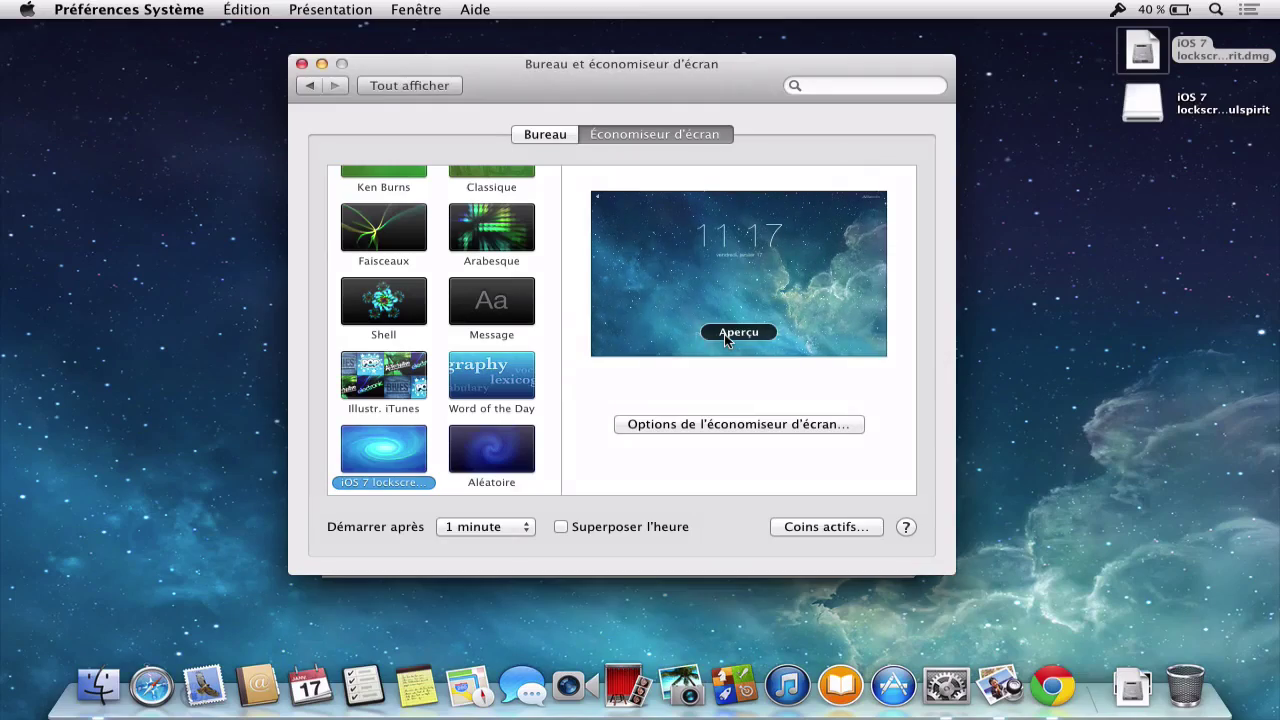
Set the Unlock string to "Wesh ma gueule !" in the screensaver options and confirm the change
click(764, 428)
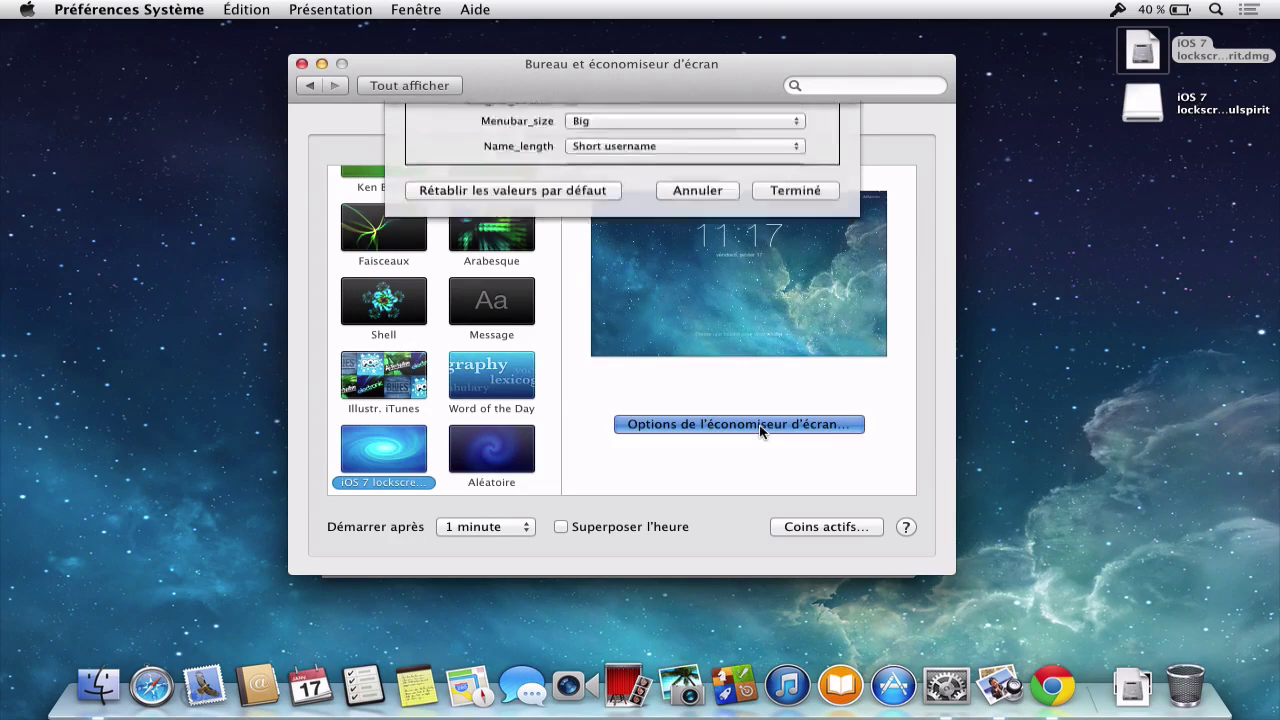
scroll(709, 294, down, 3)
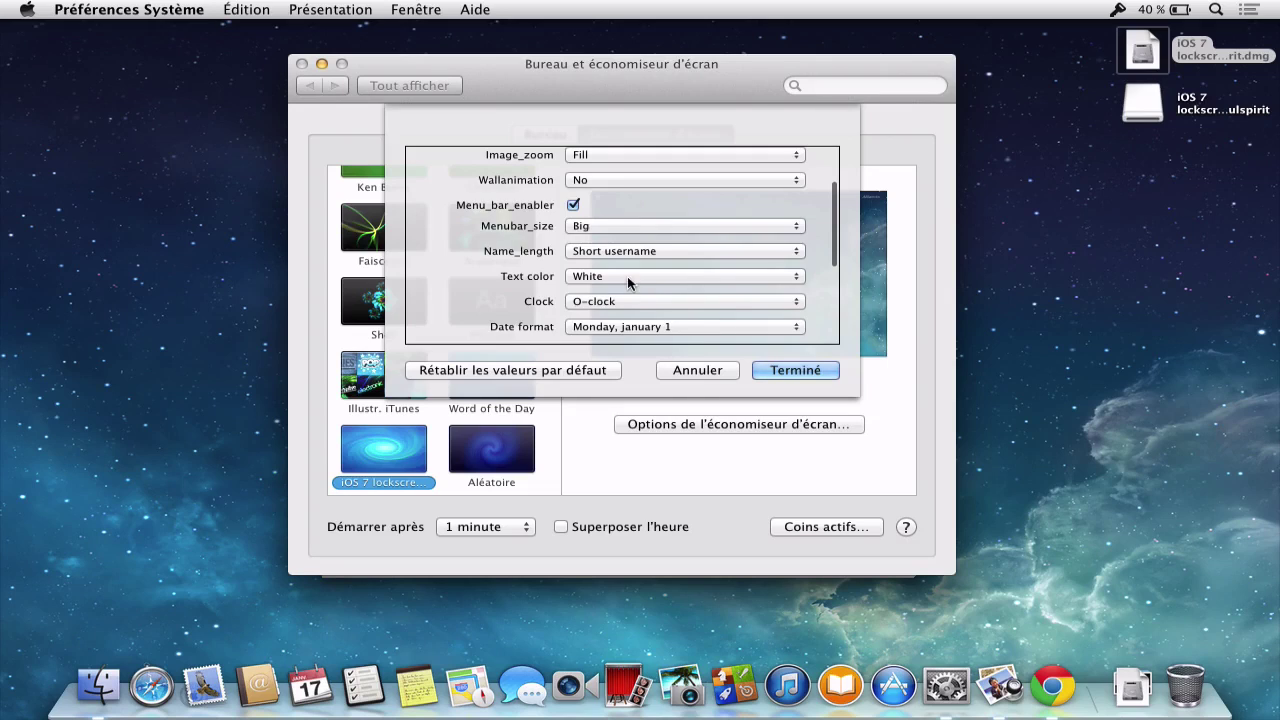
scroll(628, 280, down, 2)
scroll(628, 282, down, 3)
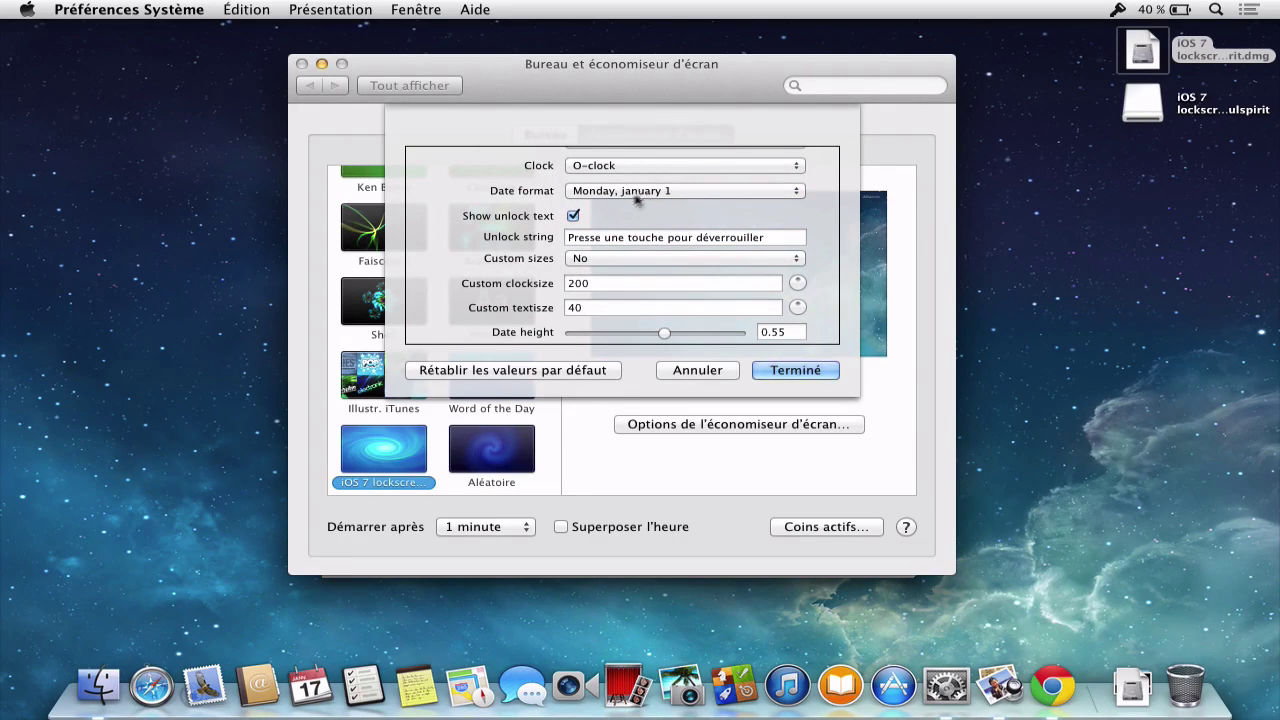
click(589, 240)
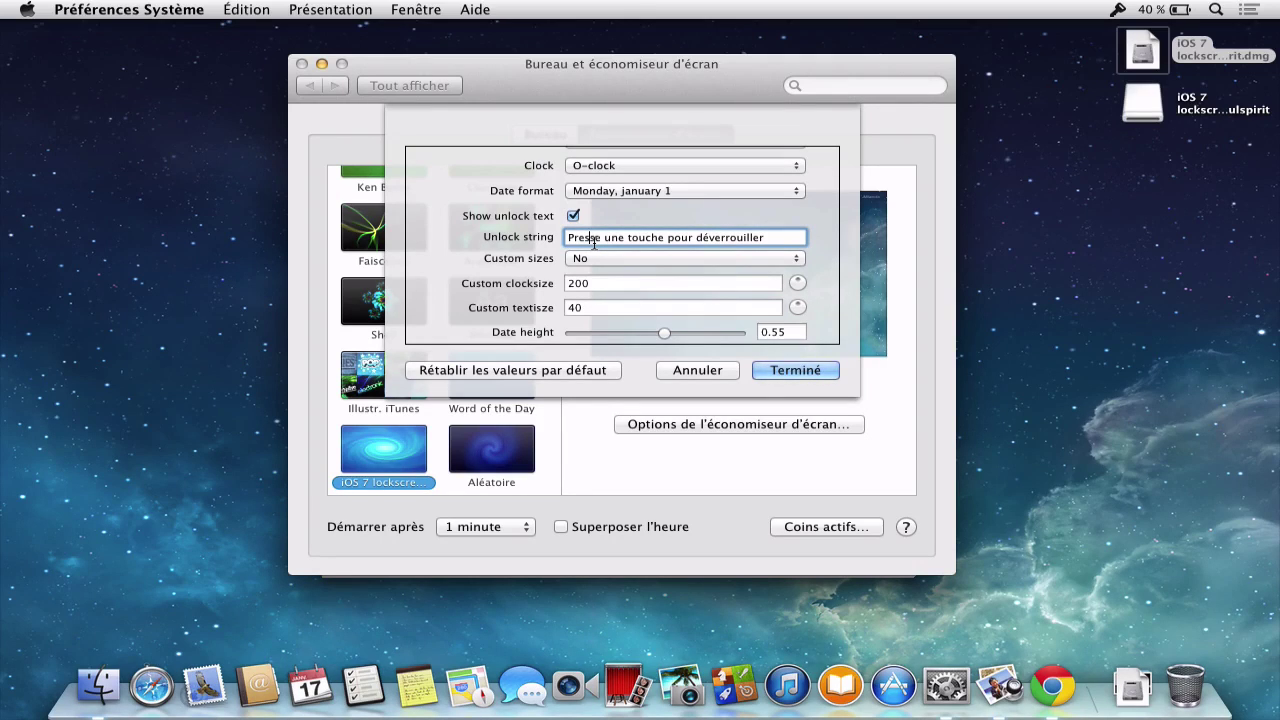
key(super+a)
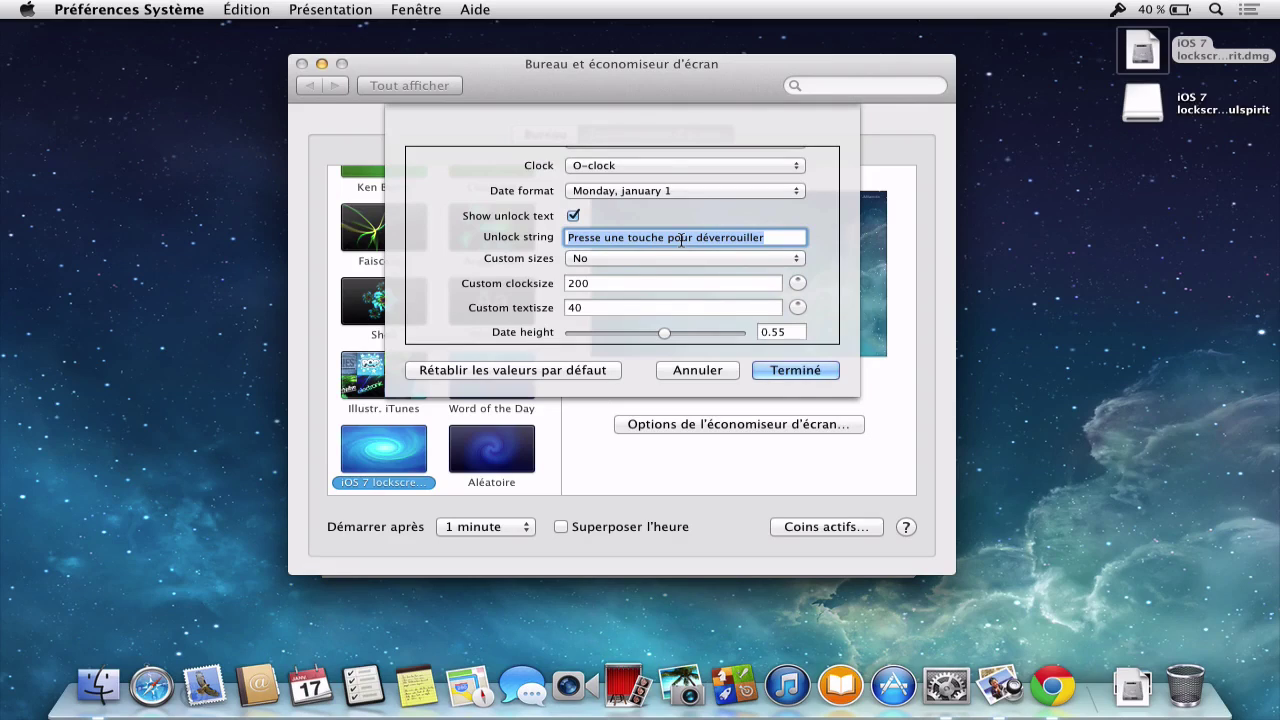
text(Wesh ma gueule !)
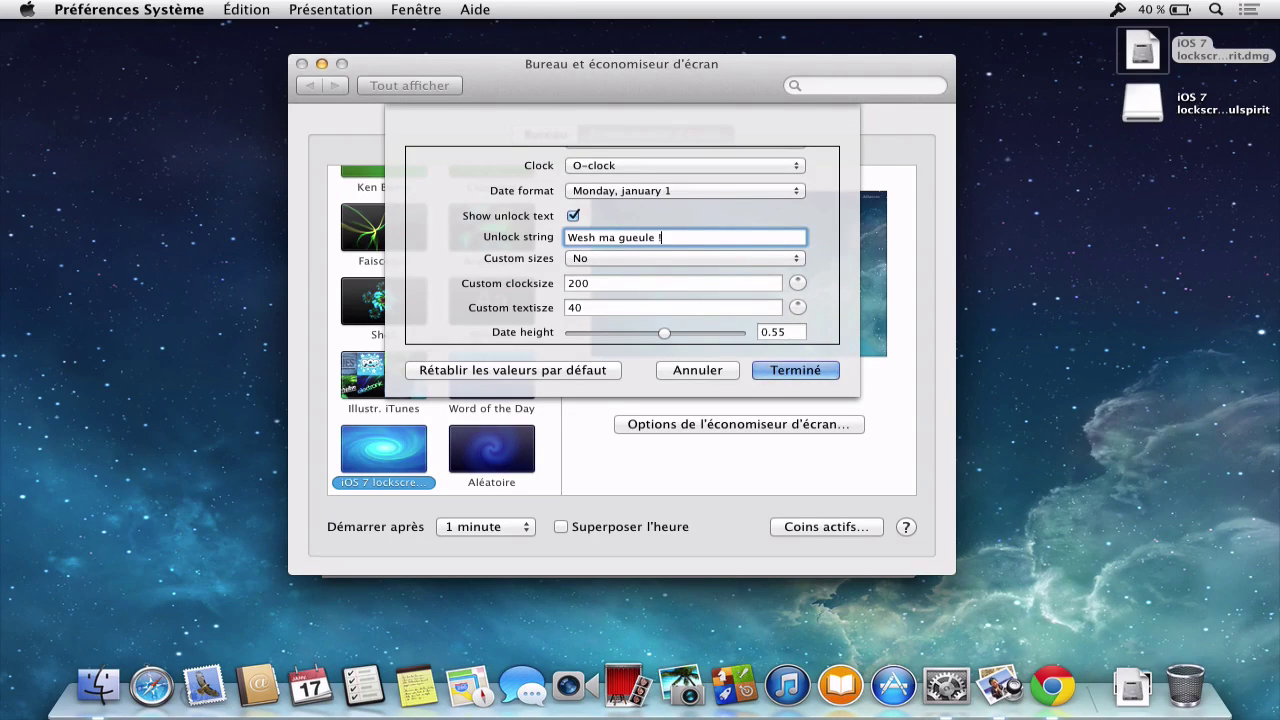
scroll(578, 340, down, 3)
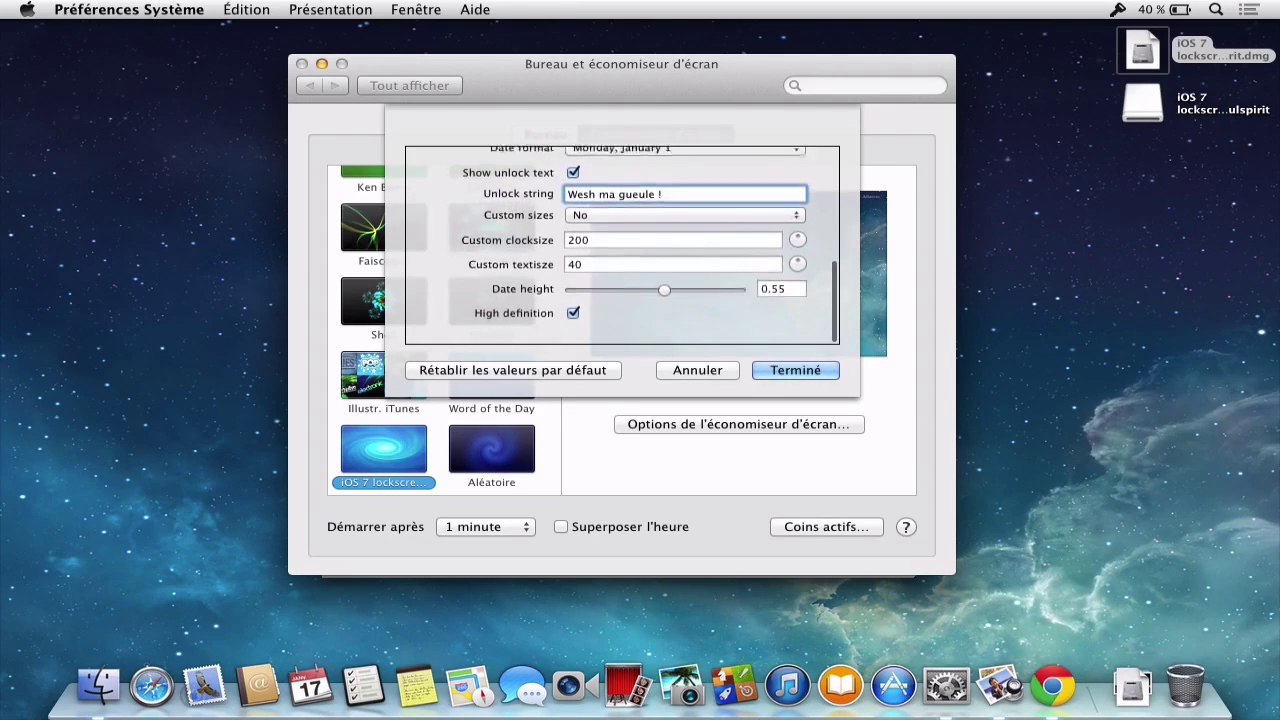
scroll(578, 340, up, 3)
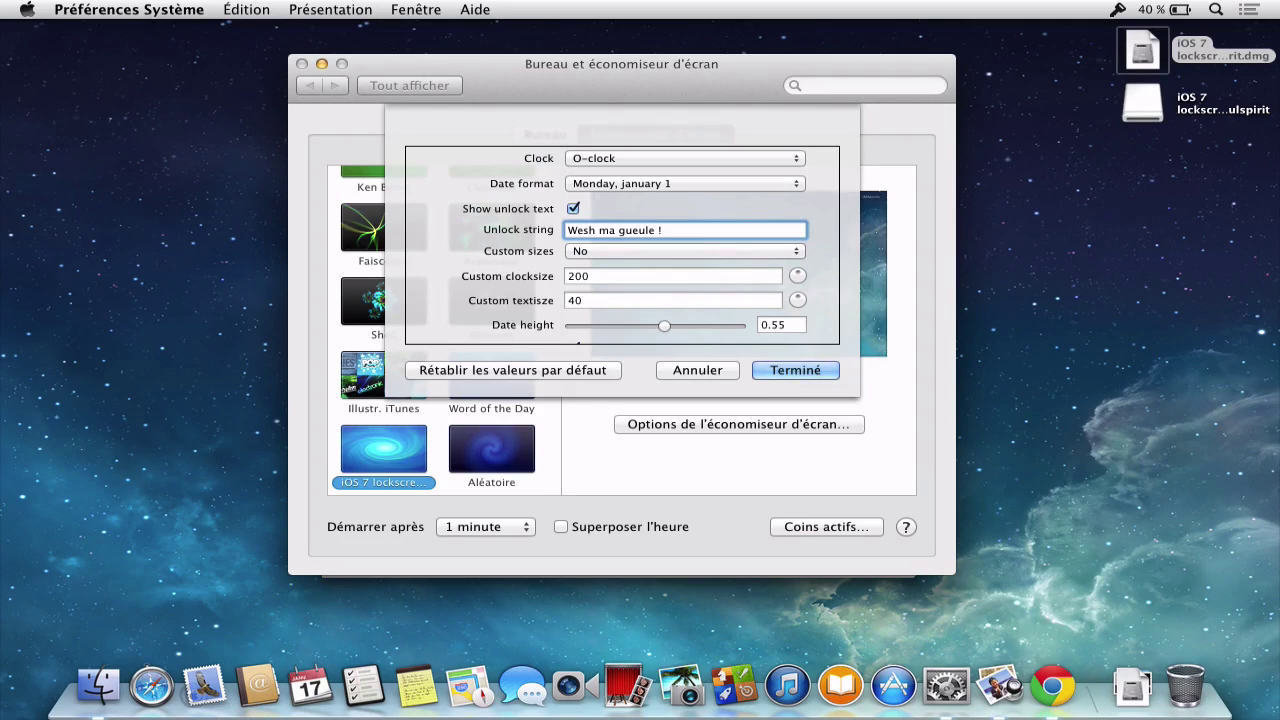
scroll(745, 217, up, 5)
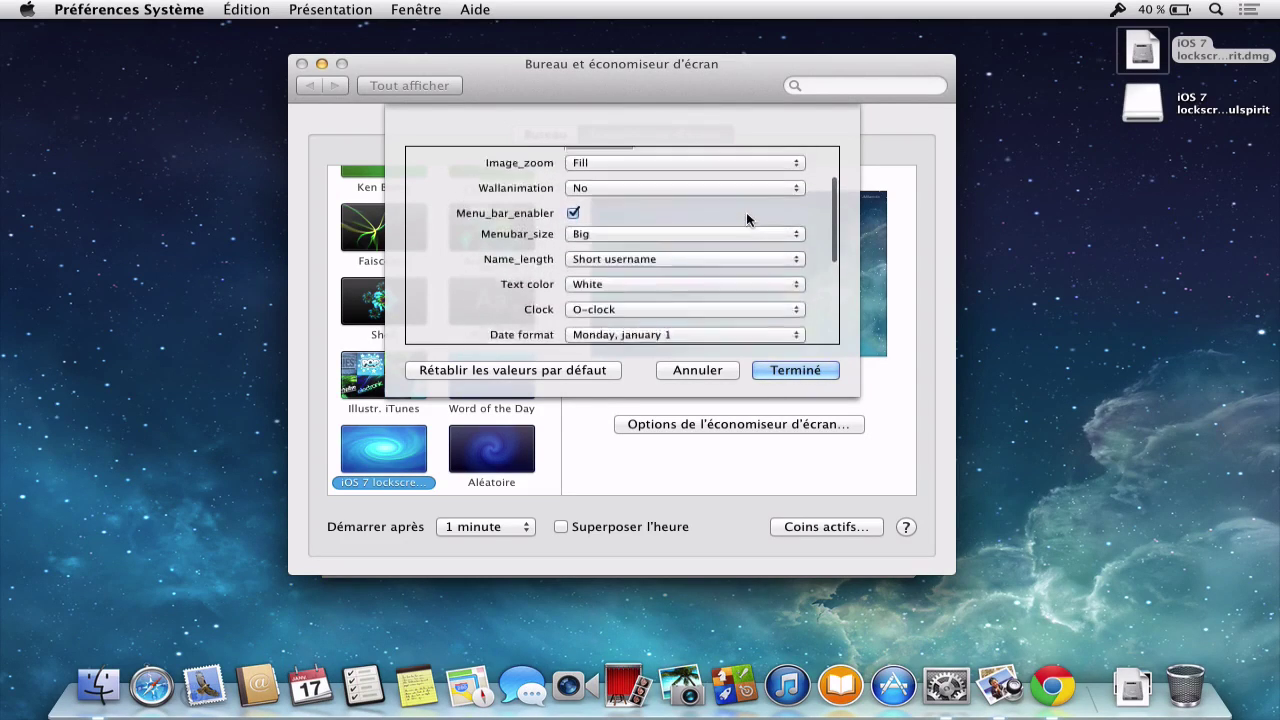
scroll(746, 212, down, 5)
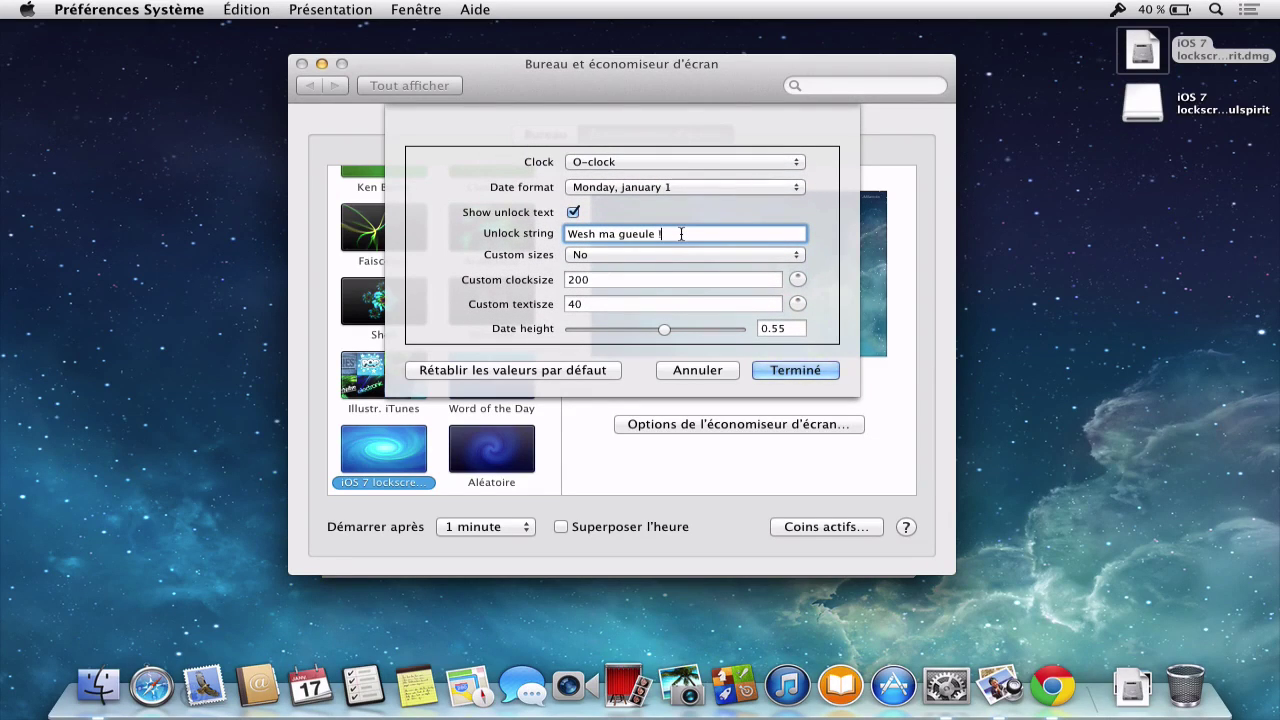
key(Return)
Check the new unlock text in the full-screen screensaver preview and return to the preferences
mouse_move(785, 344)
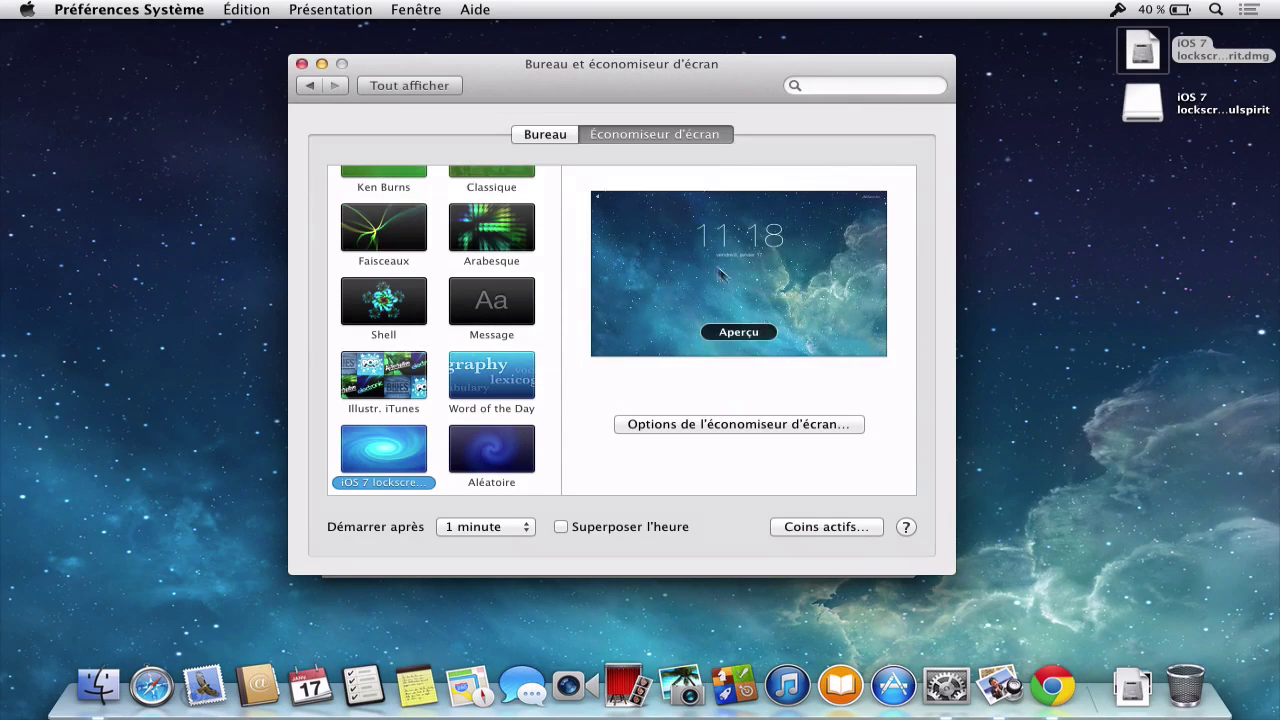
click(755, 337)
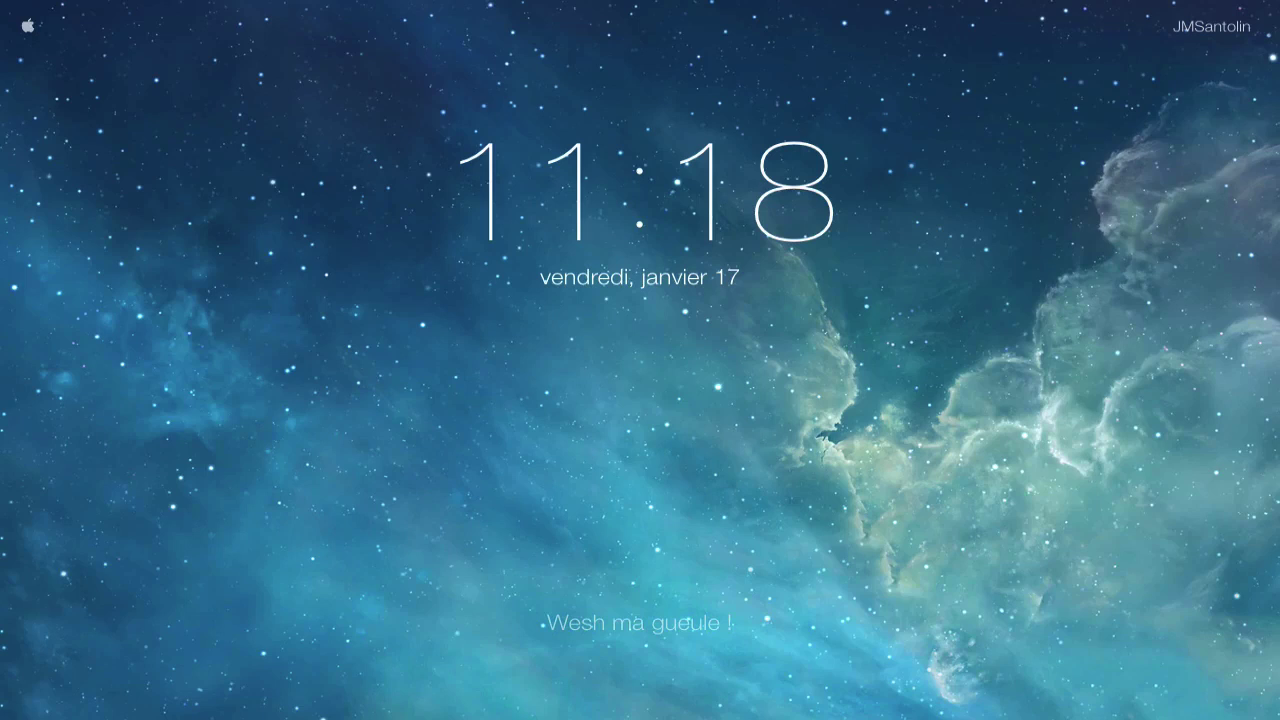
mouse_move(734, 371)
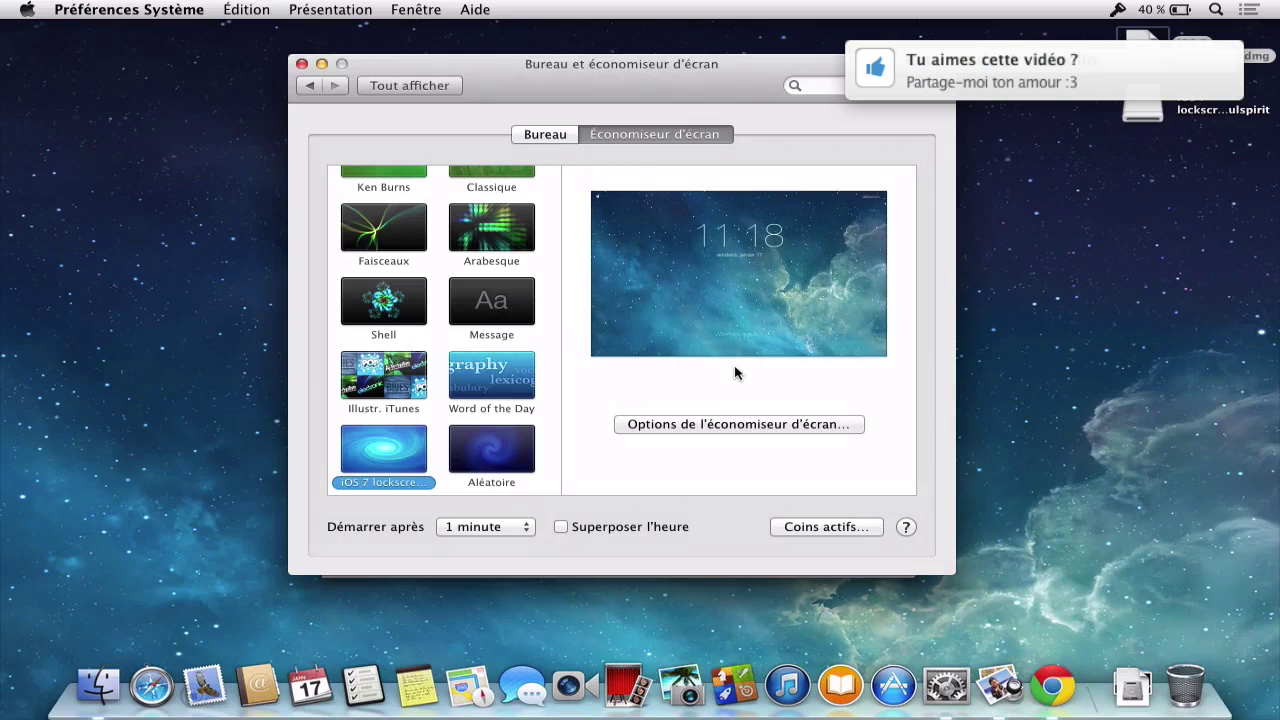
Replace the Unlock string with "Abc" in the screensaver options and confirm
click(784, 425)
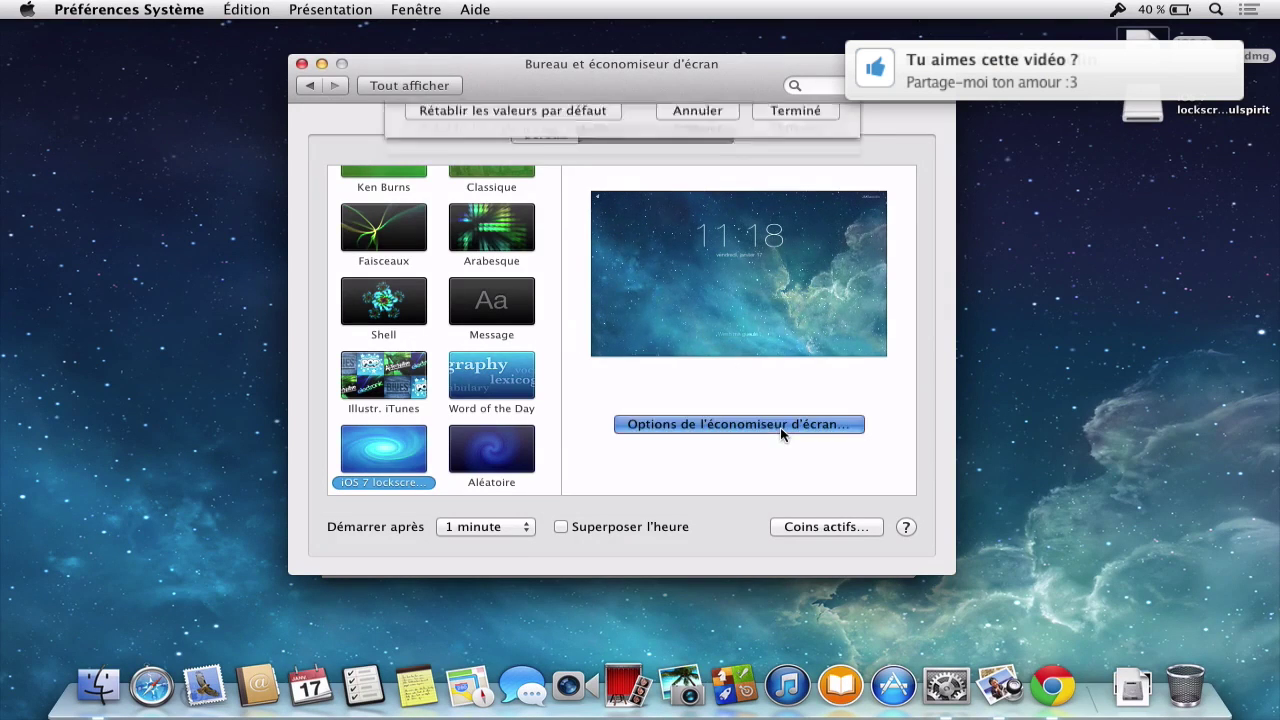
scroll(668, 304, down, 5)
triple_click(651, 260)
text(Abc)
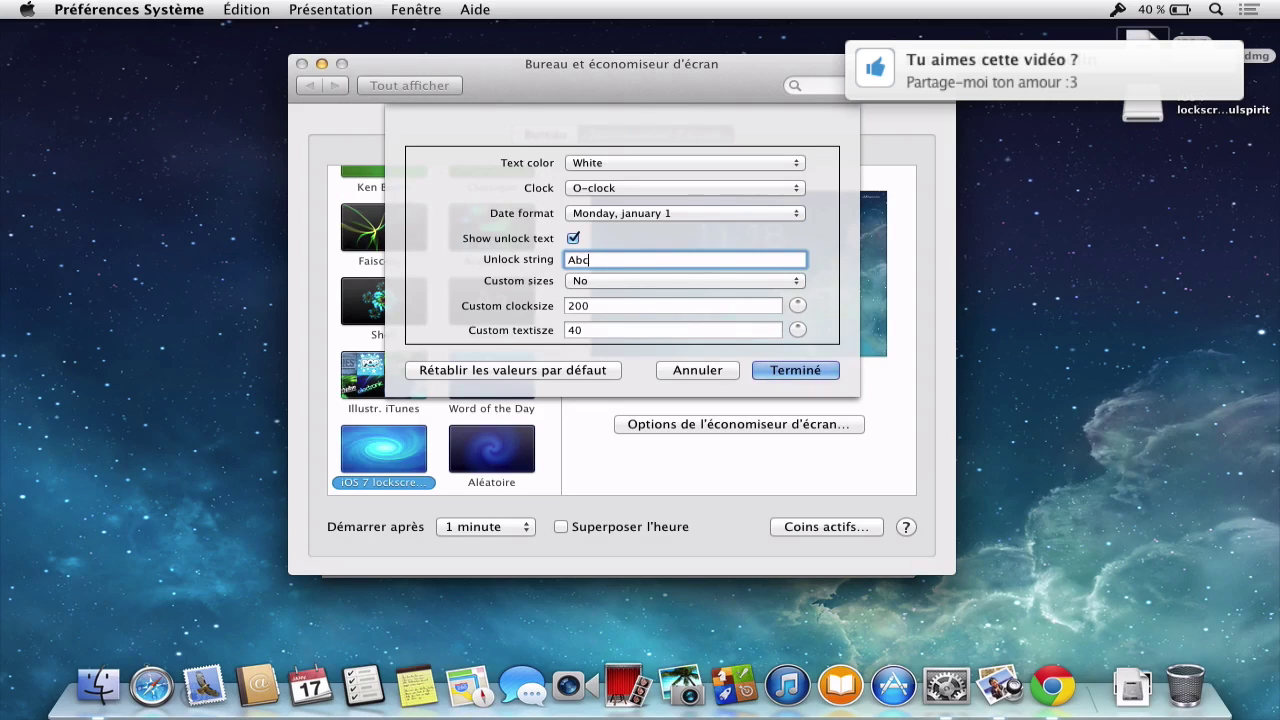
click(801, 376)
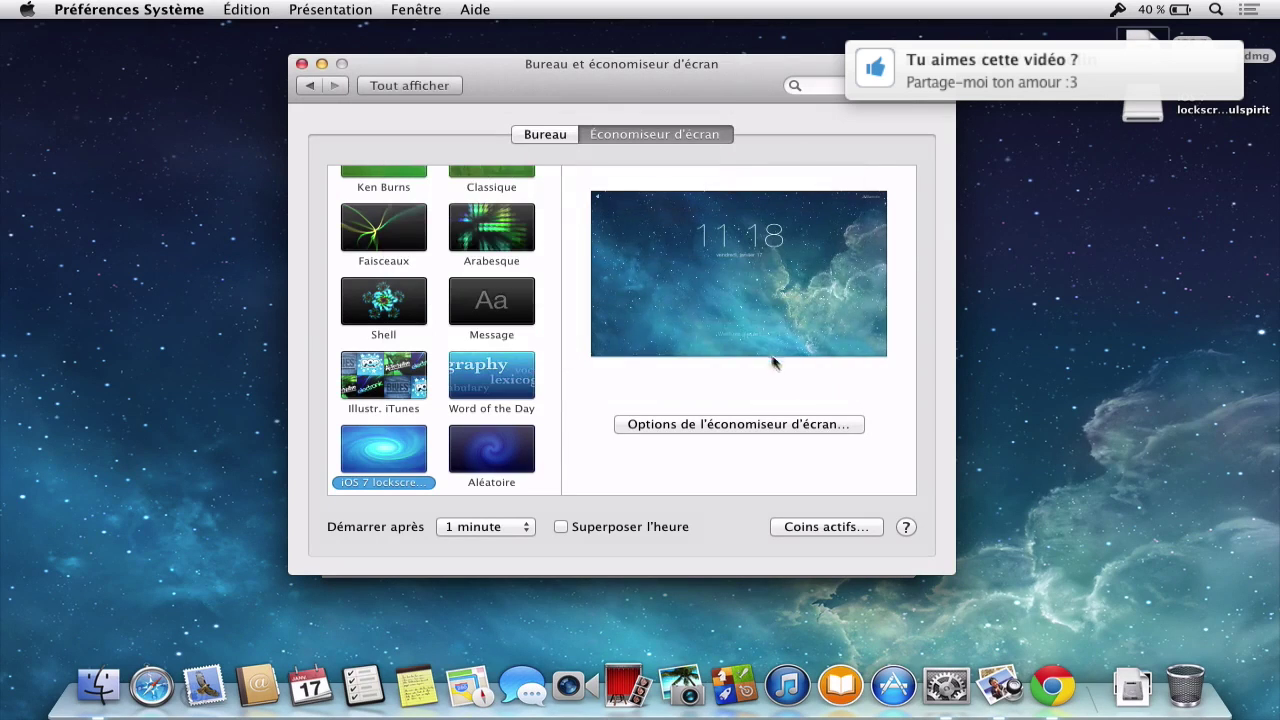
Preview the screensaver full screen to check the unlock text again, and reopen its options
click(705, 332)
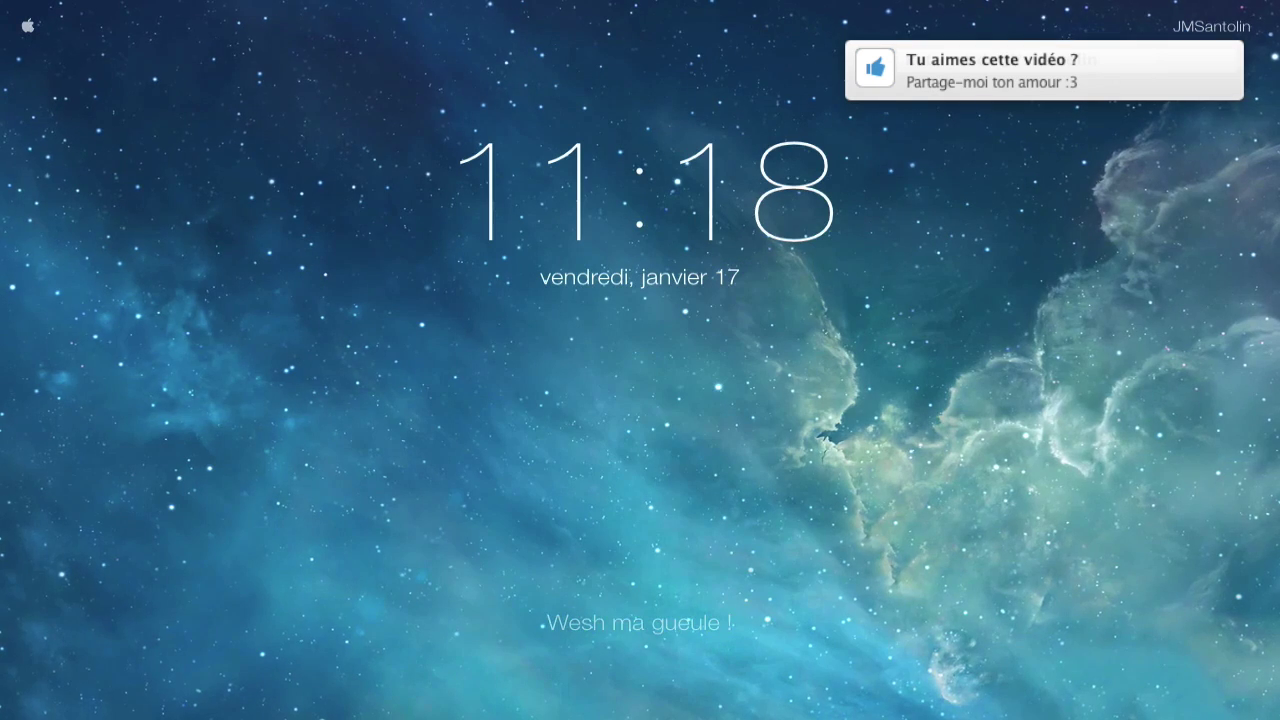
mouse_move(741, 338)
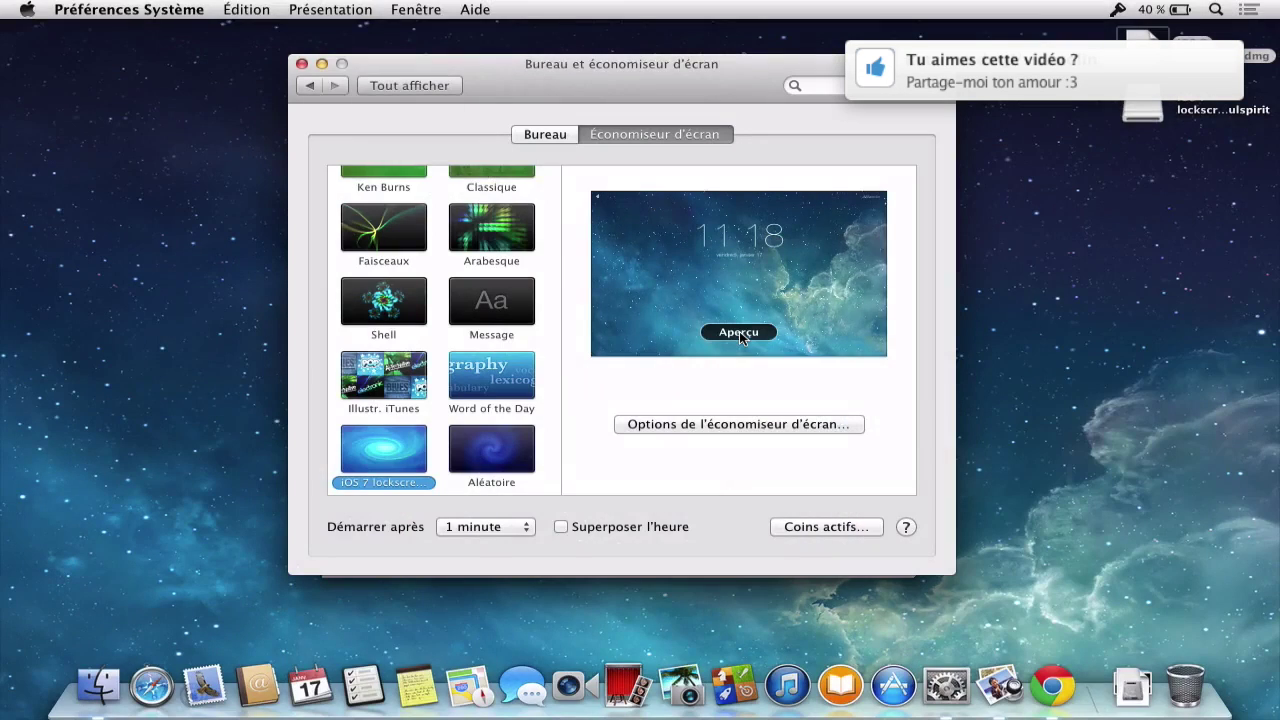
click(783, 425)
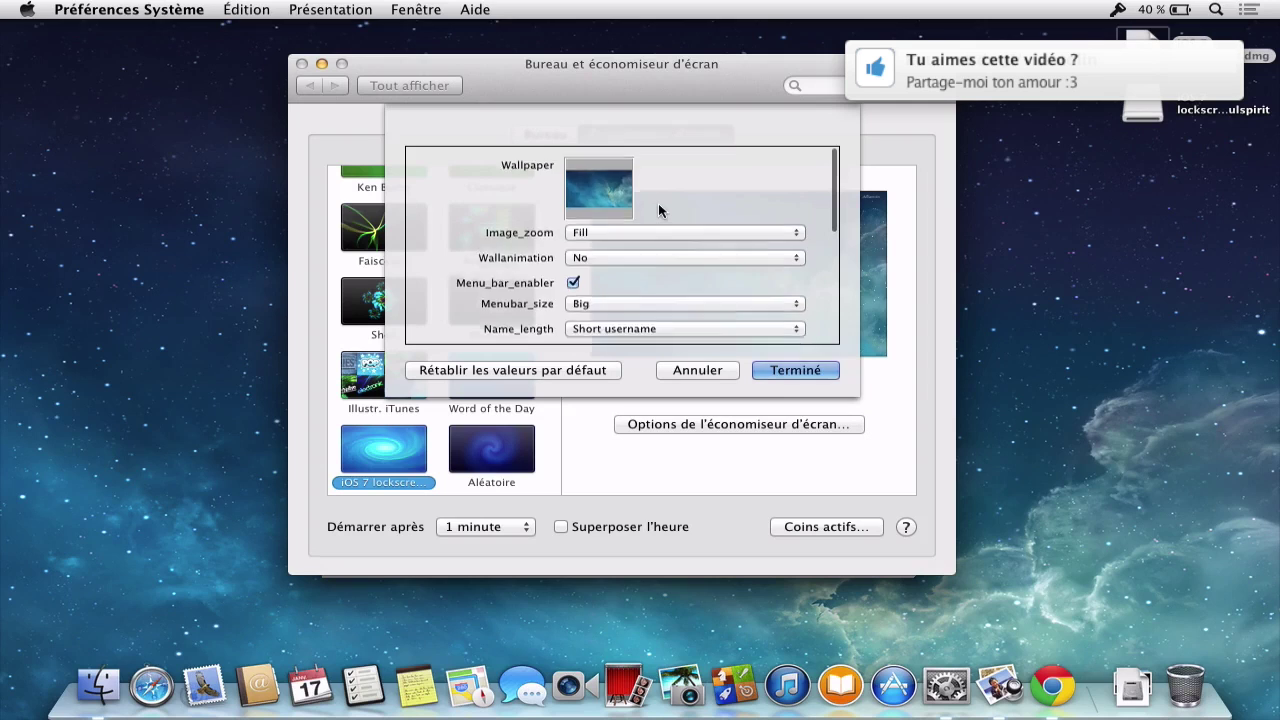
Review the screensaver's options, confirm them, and check the lockscreen in the full-screen preview
scroll(658, 203, down, 10)
scroll(658, 203, up, 10)
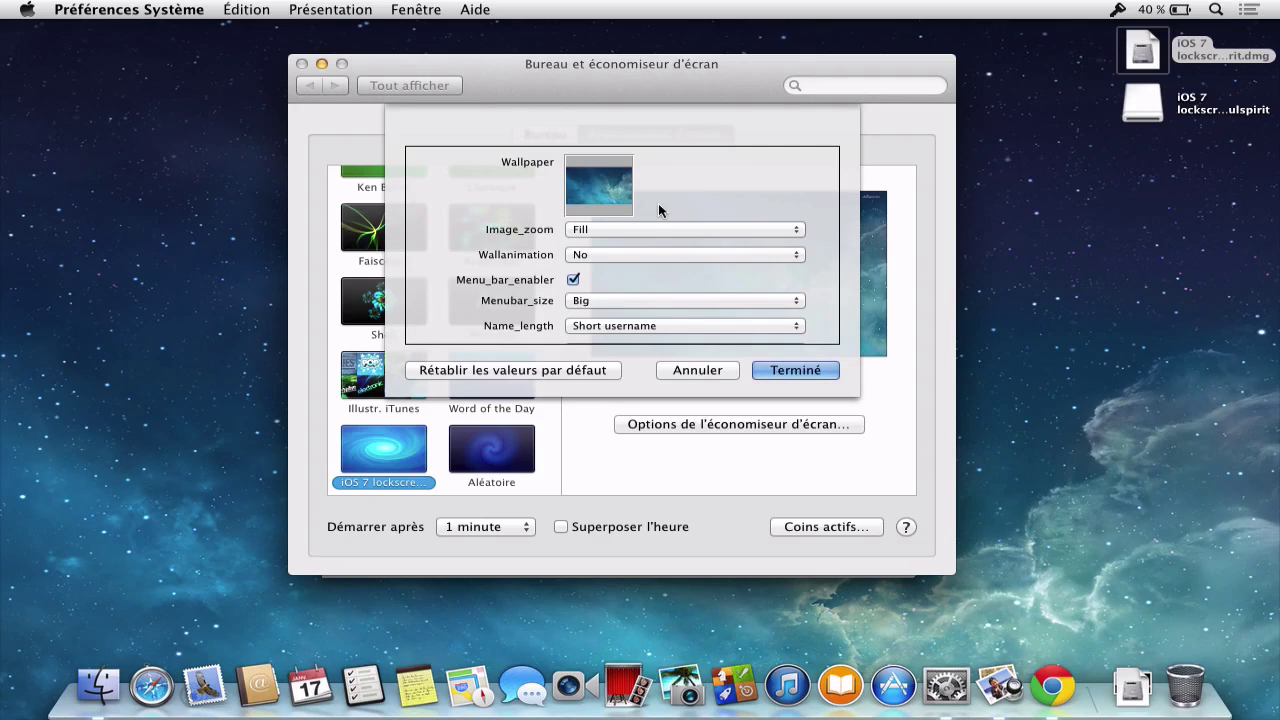
click(697, 256)
click(694, 257)
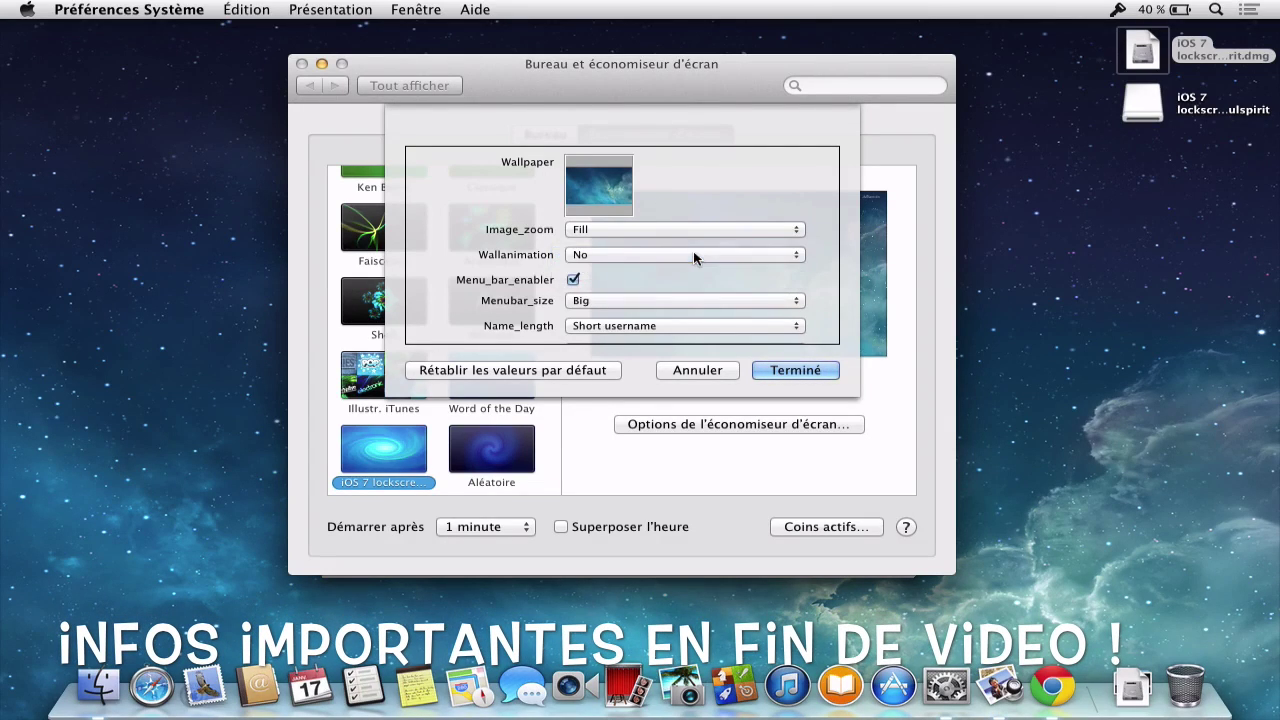
click(795, 371)
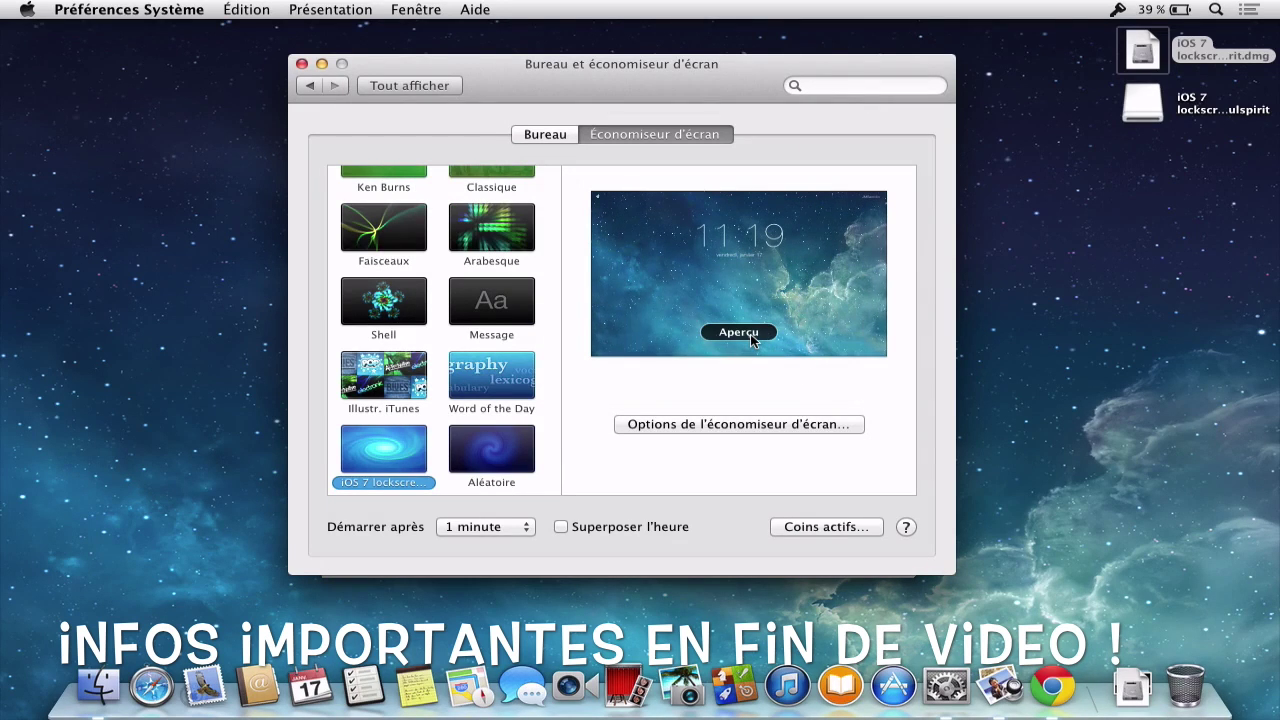
click(751, 336)
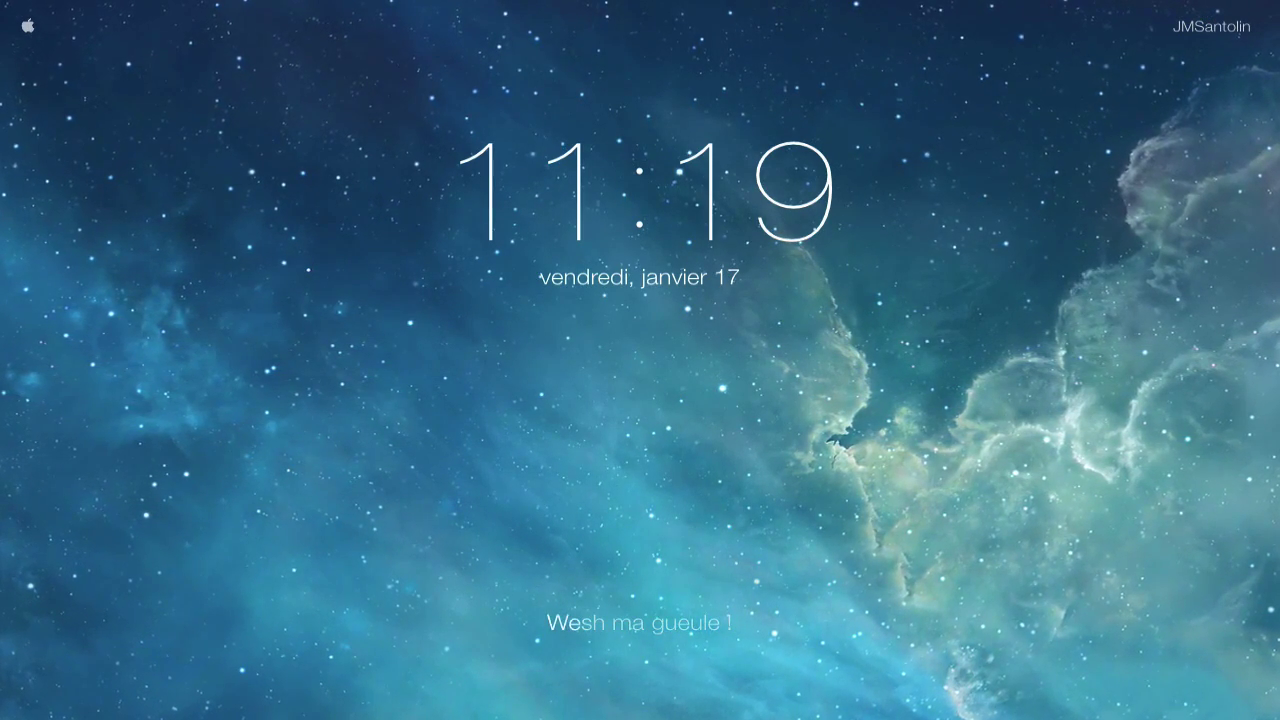
click(752, 340)
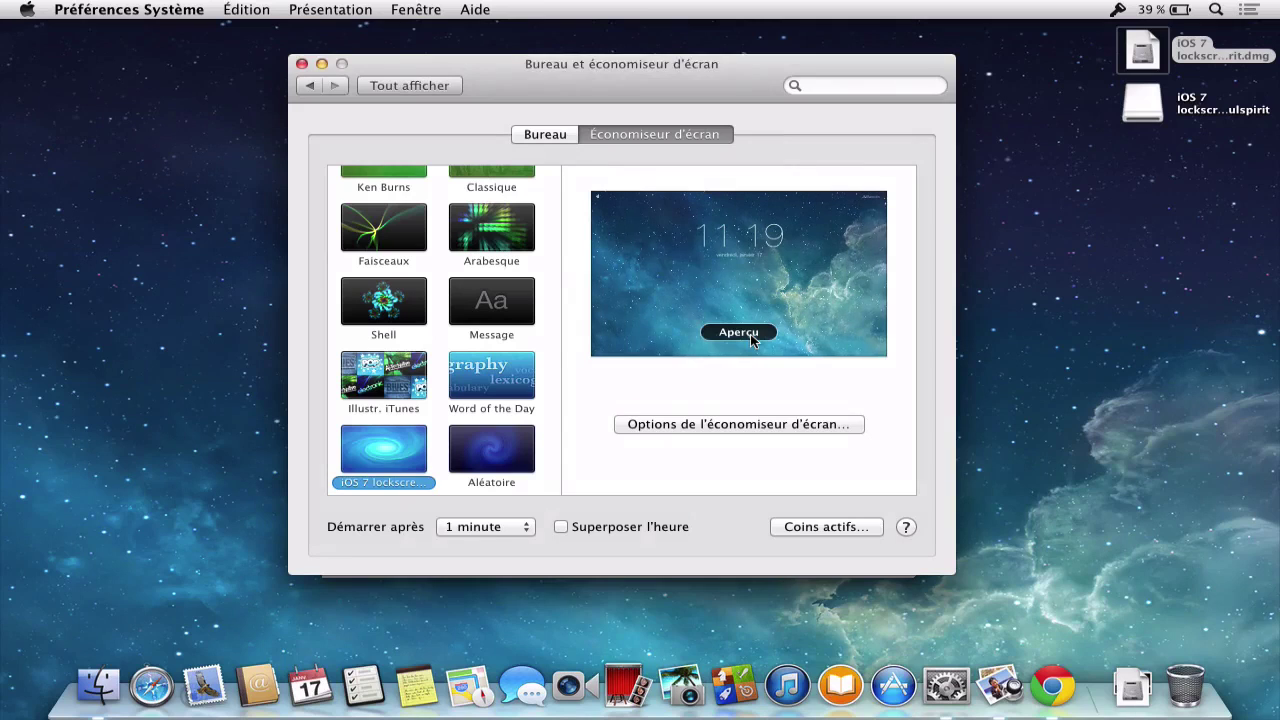
Set Image_zoom to Stretch in the screensaver options, confirm, and view the full-screen preview
click(776, 424)
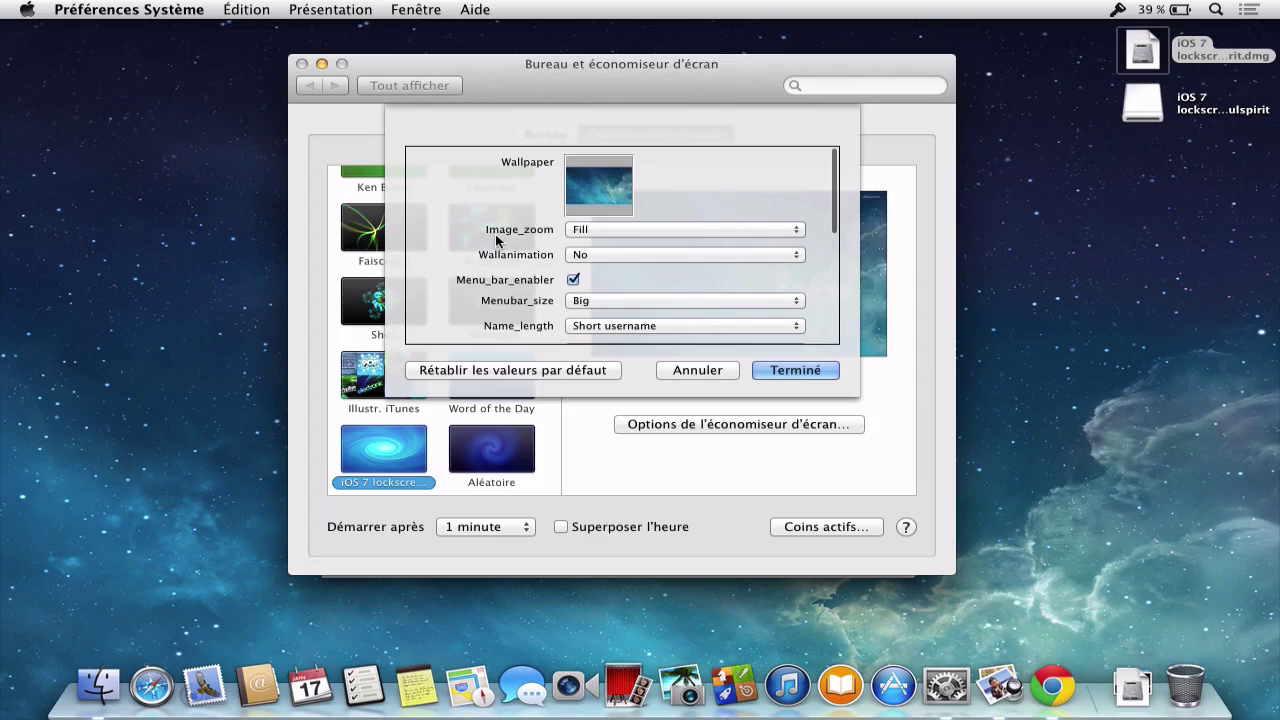
click(588, 229)
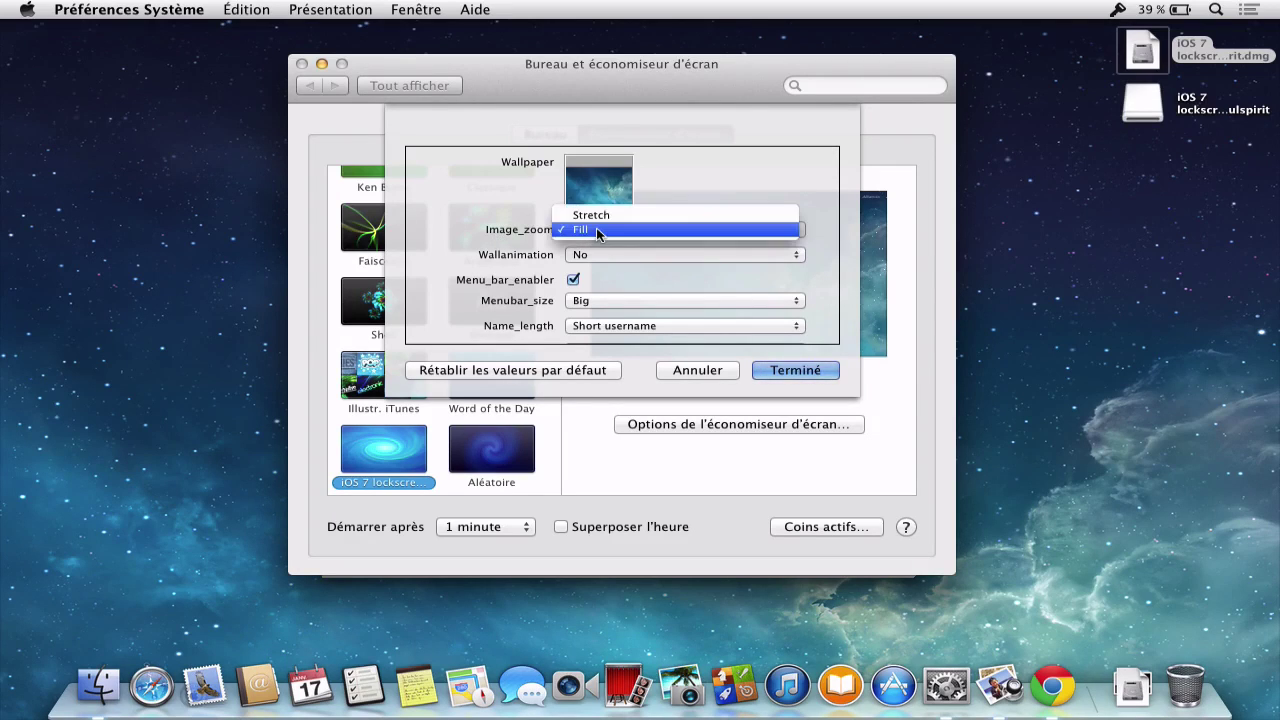
click(591, 215)
click(790, 370)
click(745, 338)
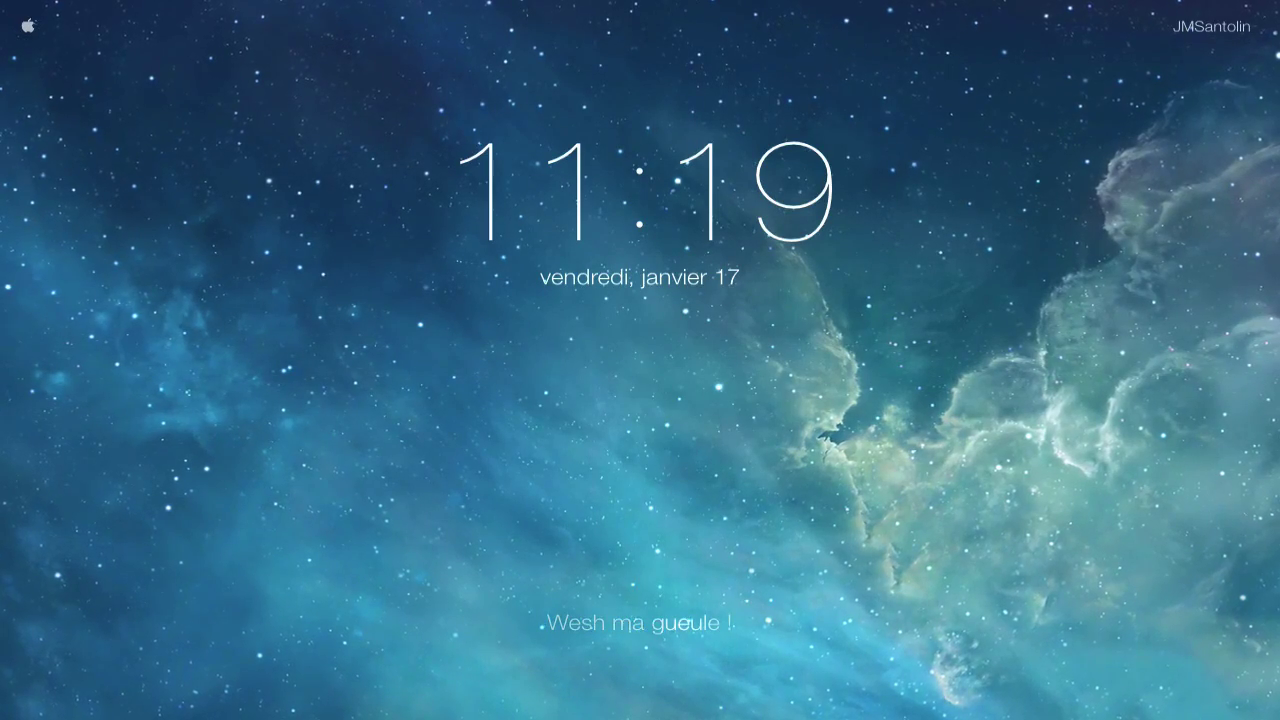
mouse_move(741, 334)
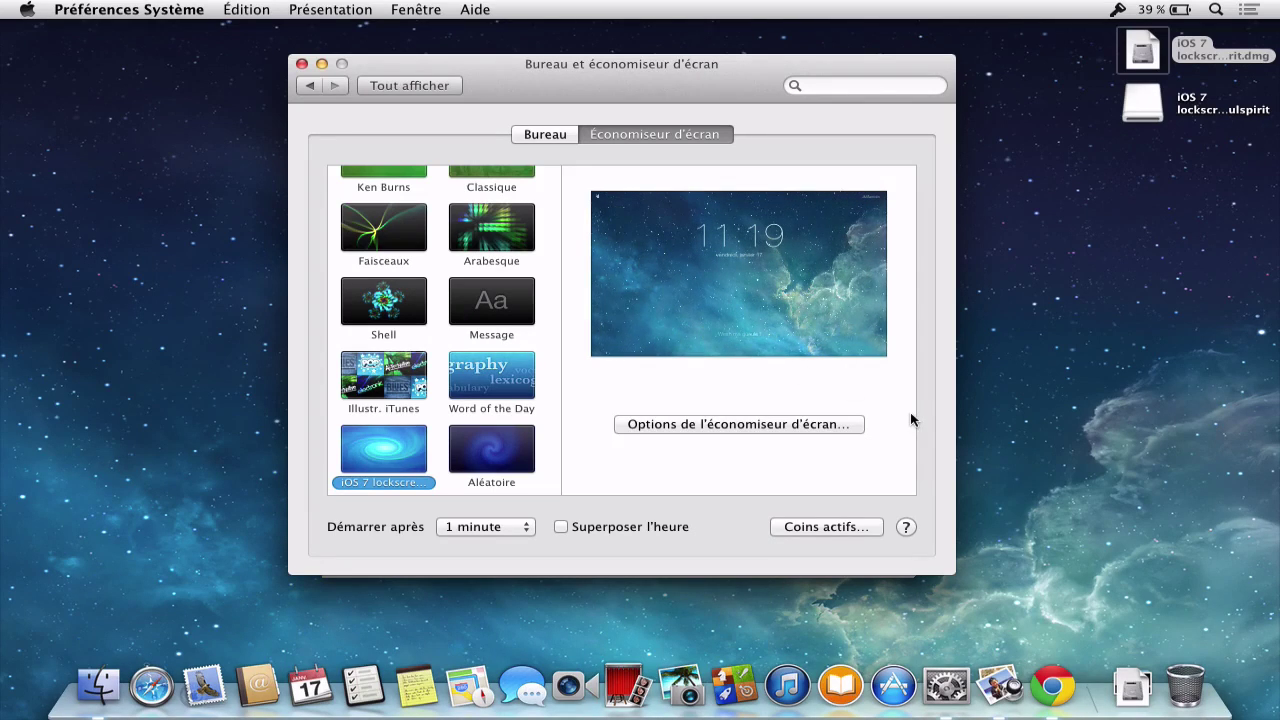
scroll(407, 298, up, 10)
scroll(407, 298, down, 10)
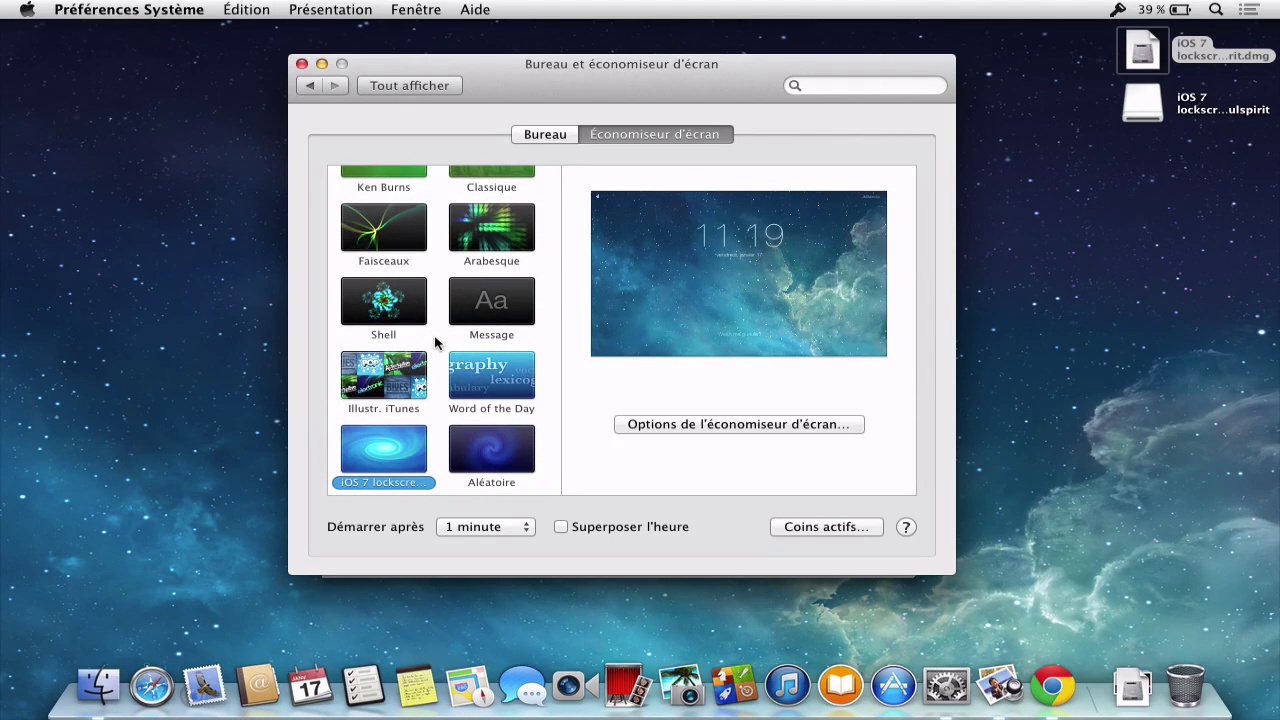
scroll(435, 343, up, 10)
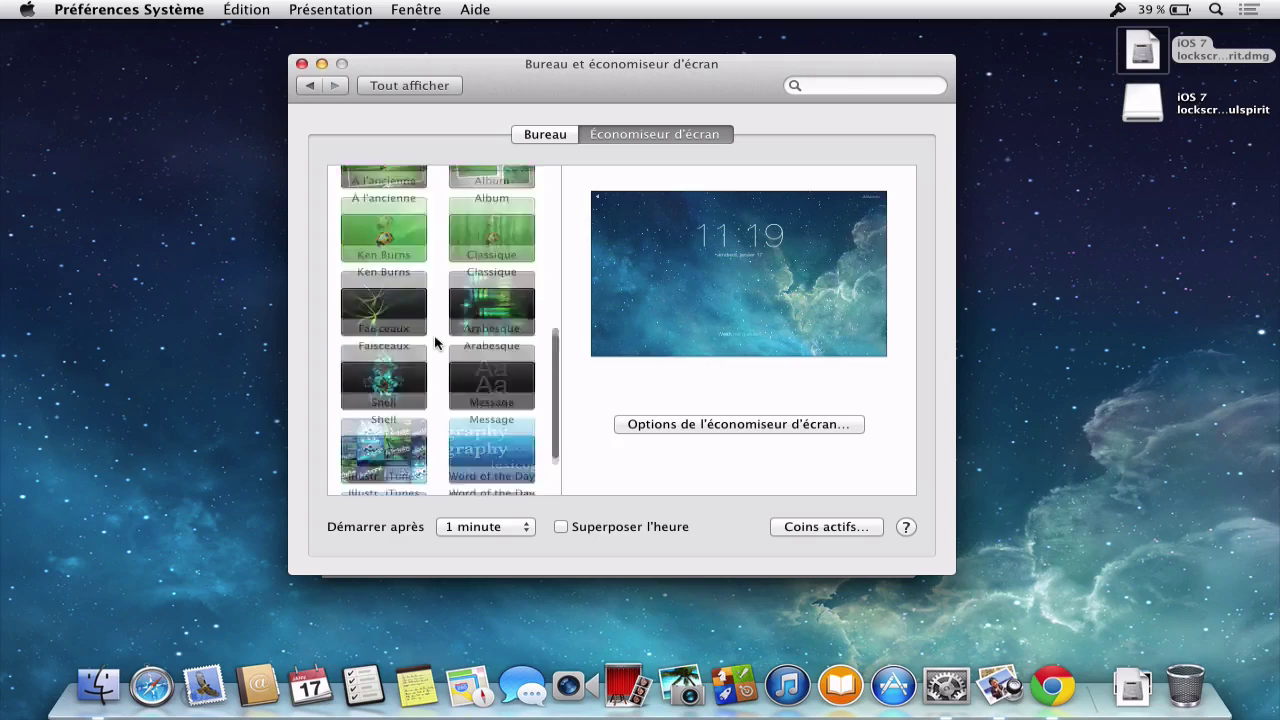
scroll(435, 343, down, 10)
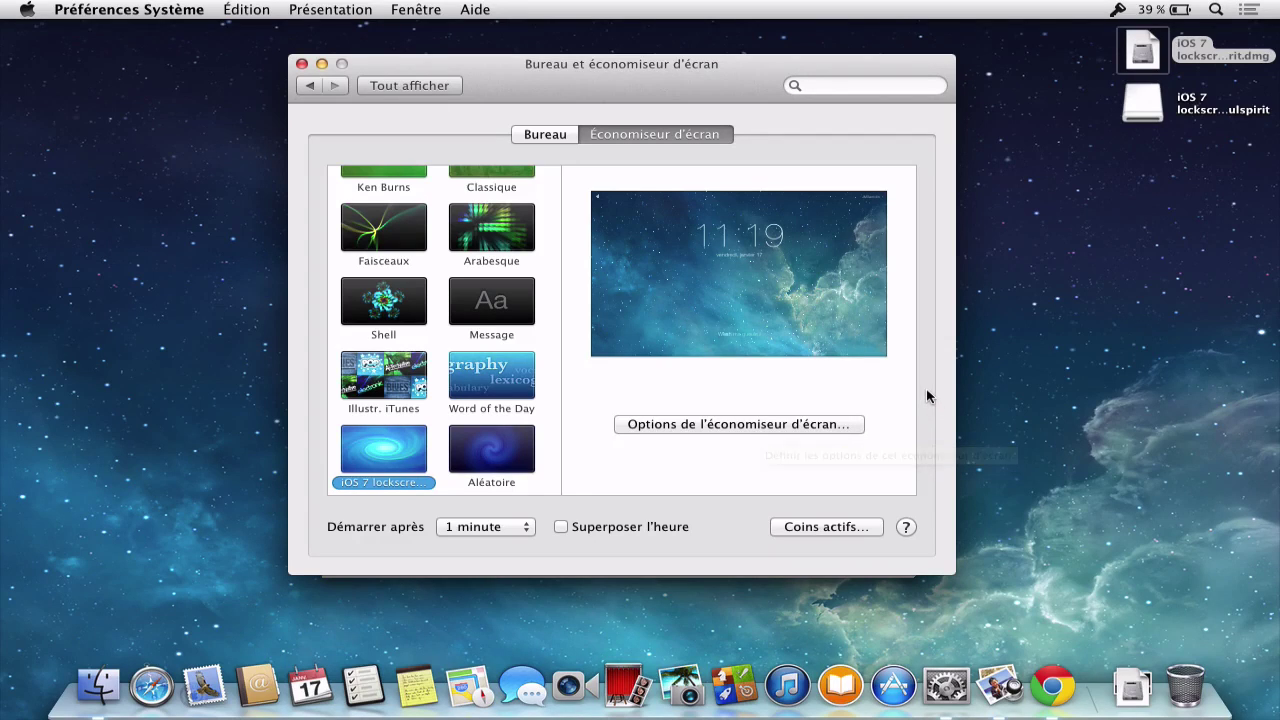
Close the screensaver preferences and open the disk image's Uninstall folder to look at the Automatic uninstaller
click(301, 64)
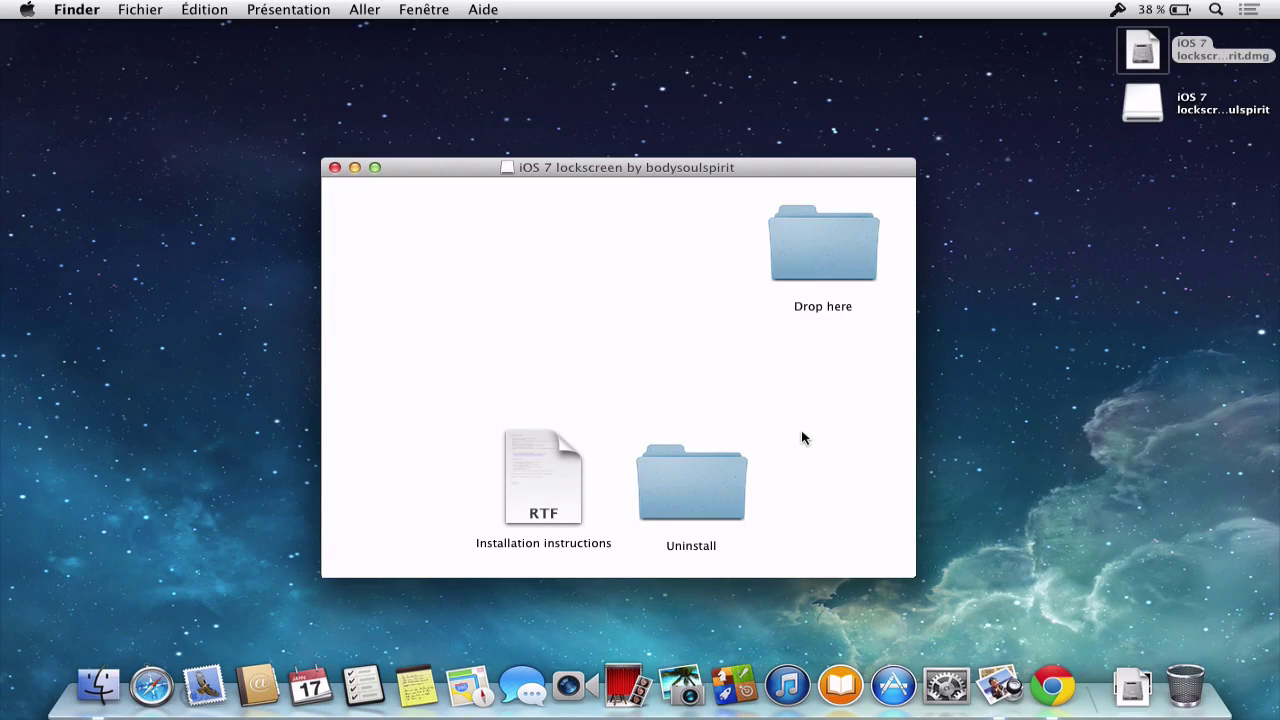
double_click(729, 506)
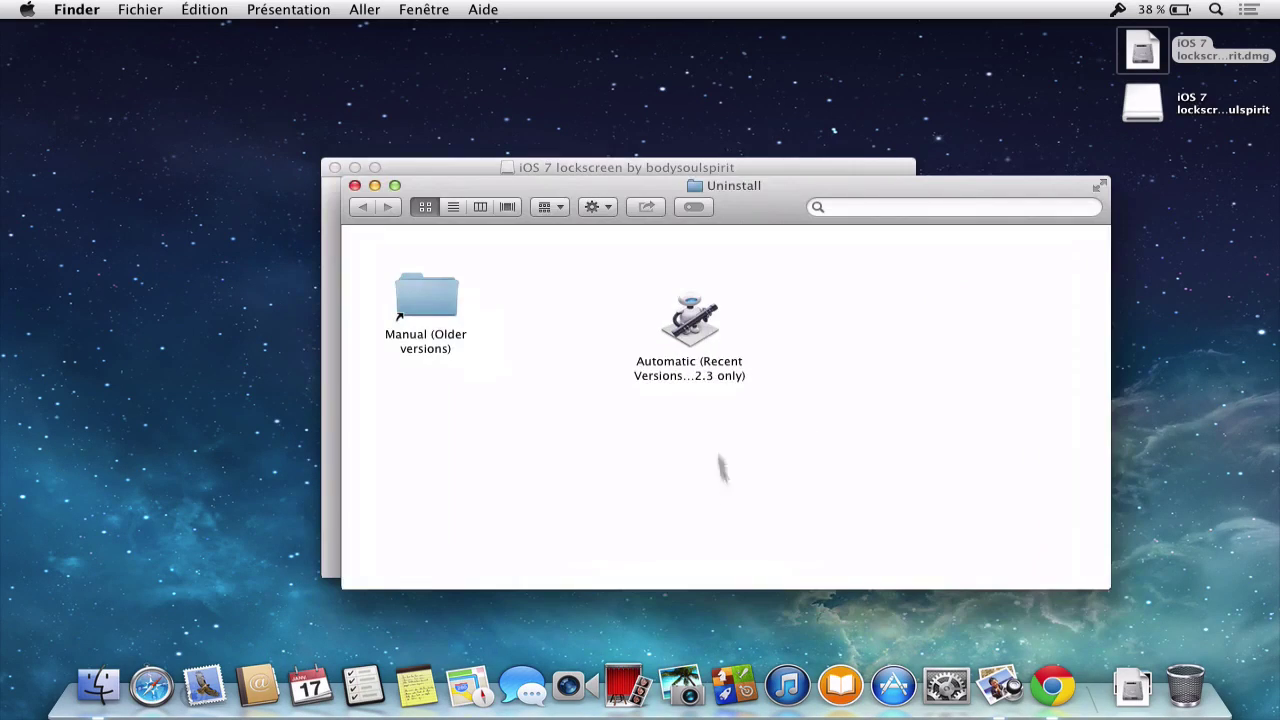
click(679, 337)
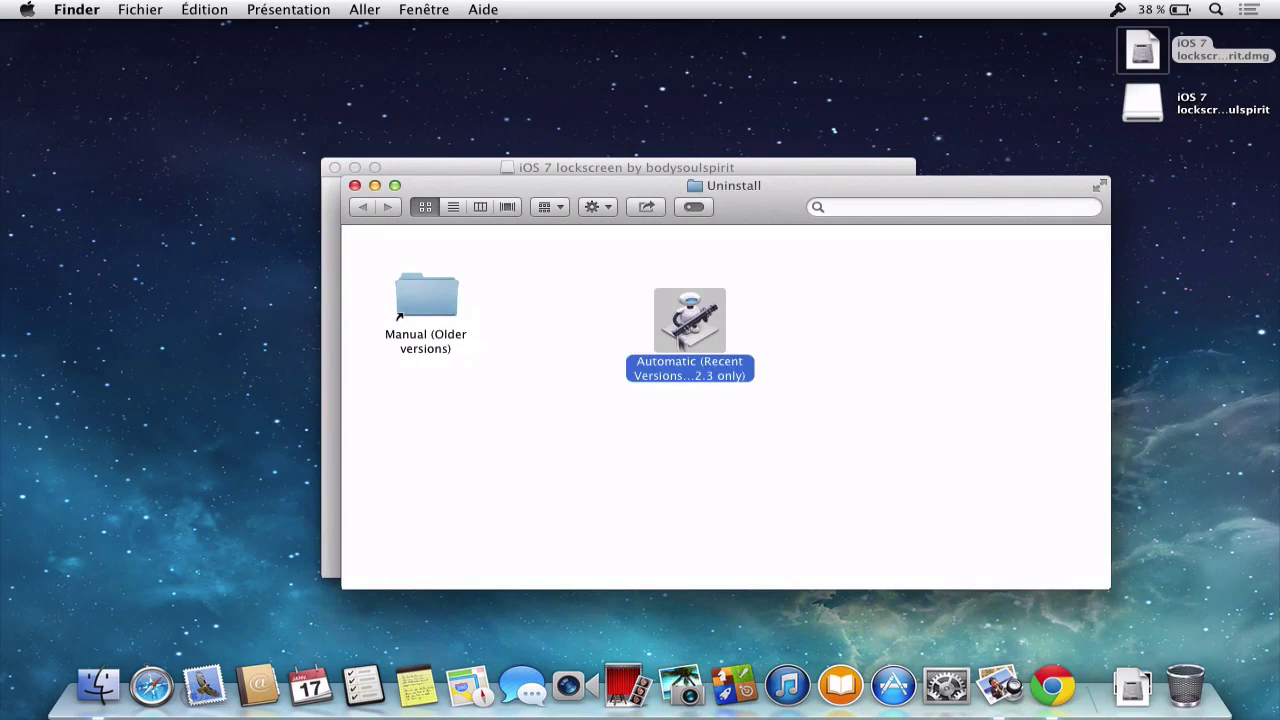
click(726, 443)
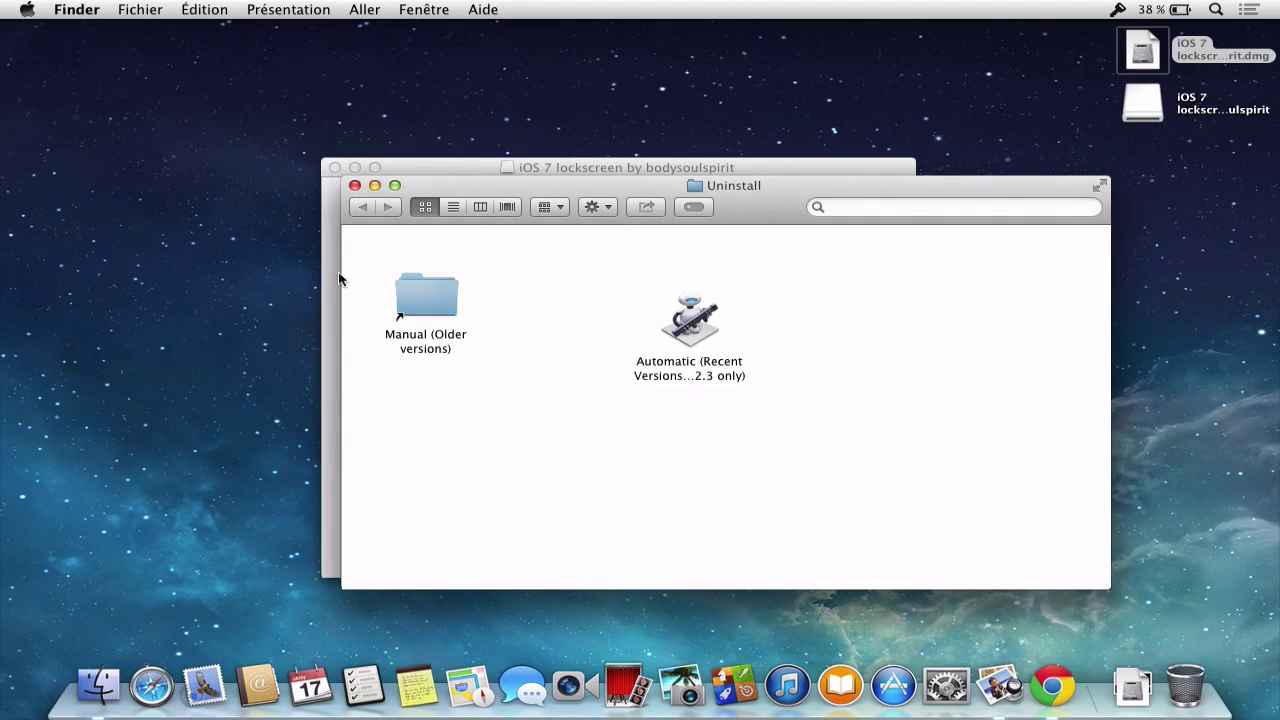
Look inside the Manual (Older versions) uninstall folder, and close the folder and disk image windows
click(430, 296)
double_click(430, 296)
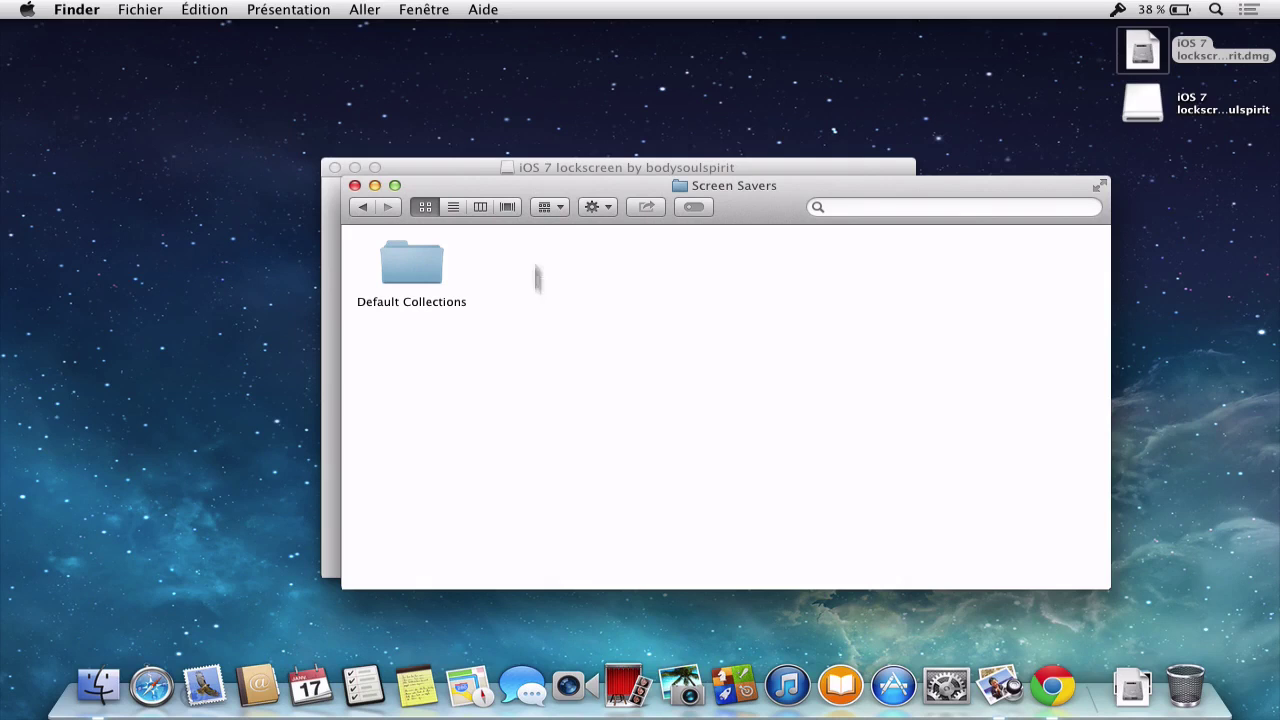
click(354, 185)
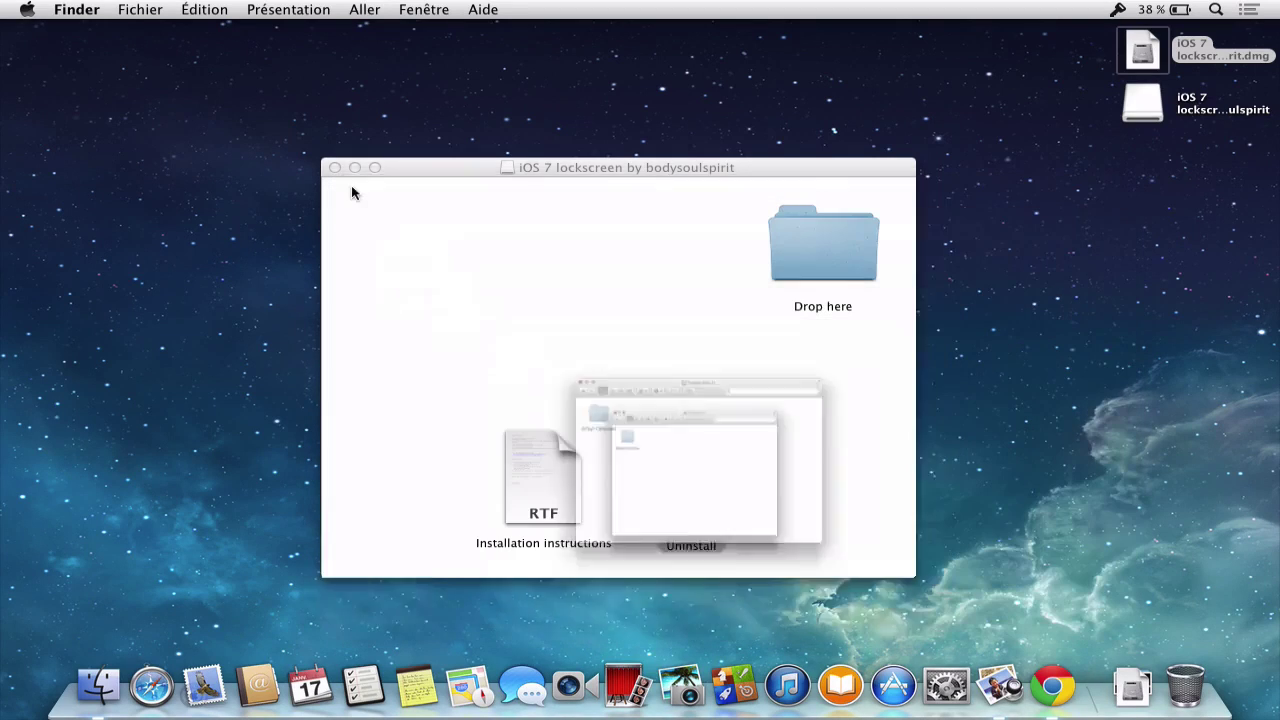
click(695, 394)
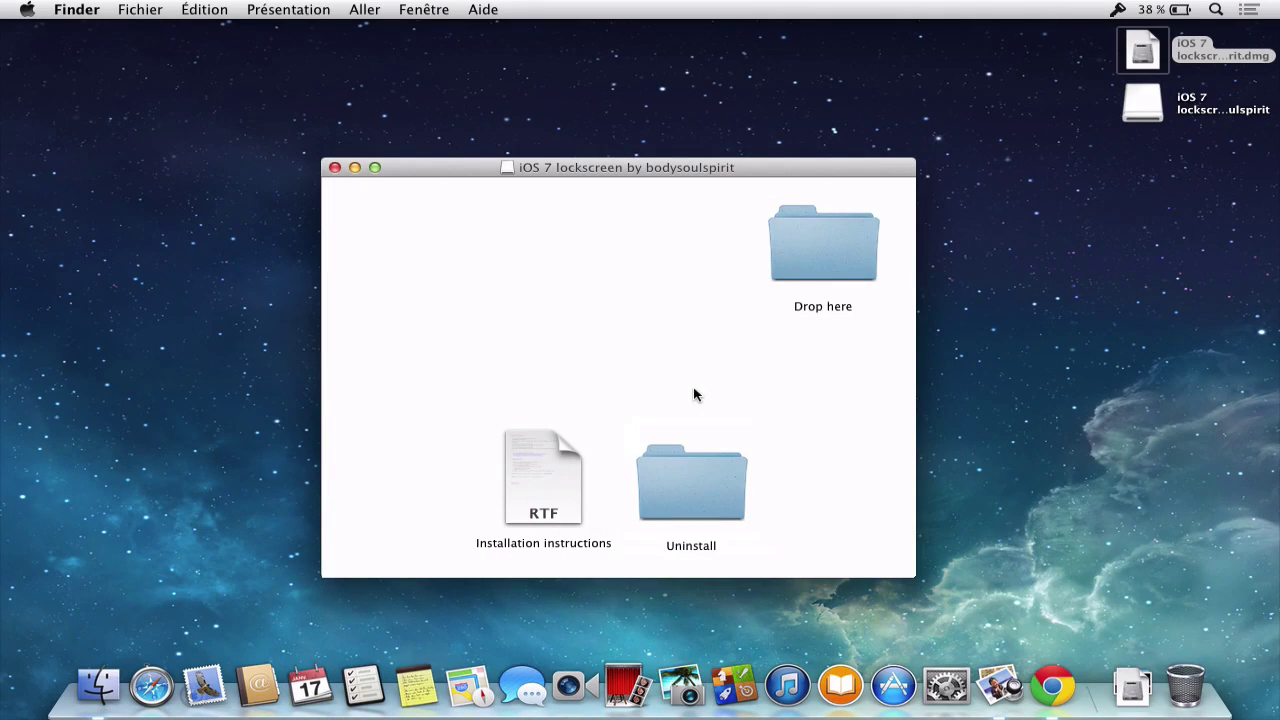
click(335, 168)
click(1010, 150)
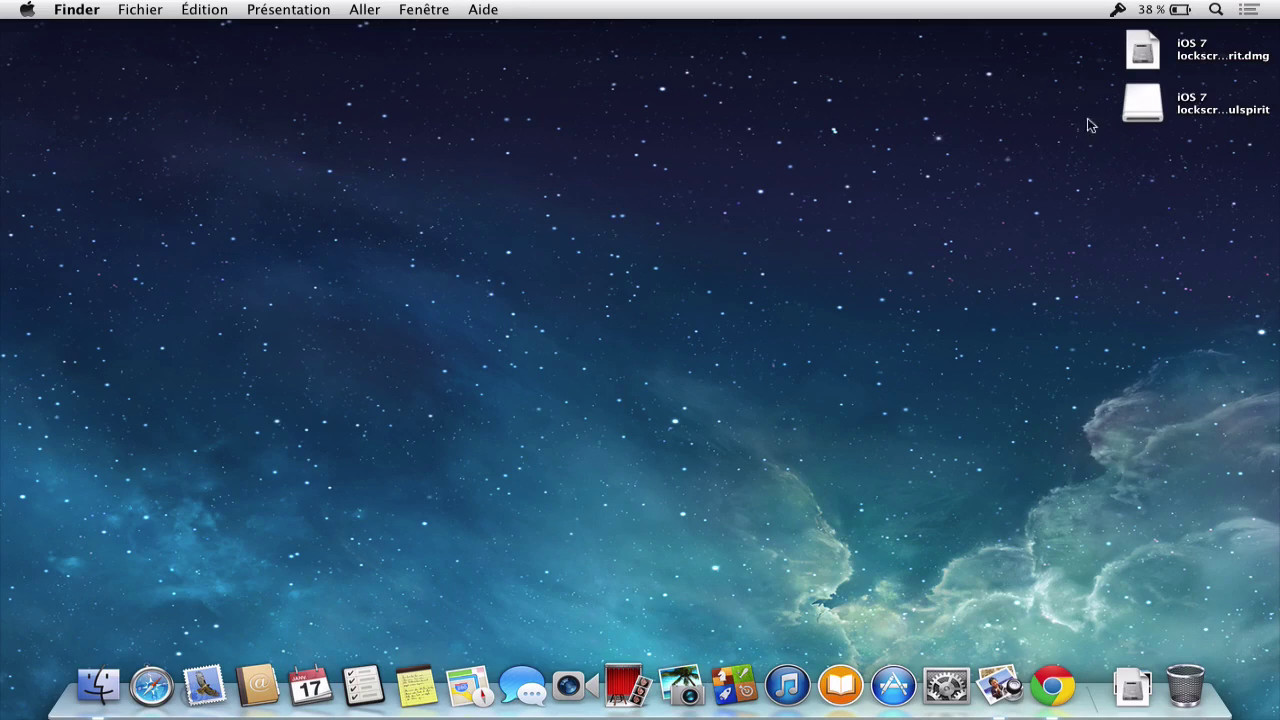
Move the mounted iOS 7 lockscreen disk's icon further down the desktop
click(1141, 106)
drag(1141, 106, 1166, 588)
click(1043, 585)
drag(1150, 600, 1150, 275)
click(1100, 289)
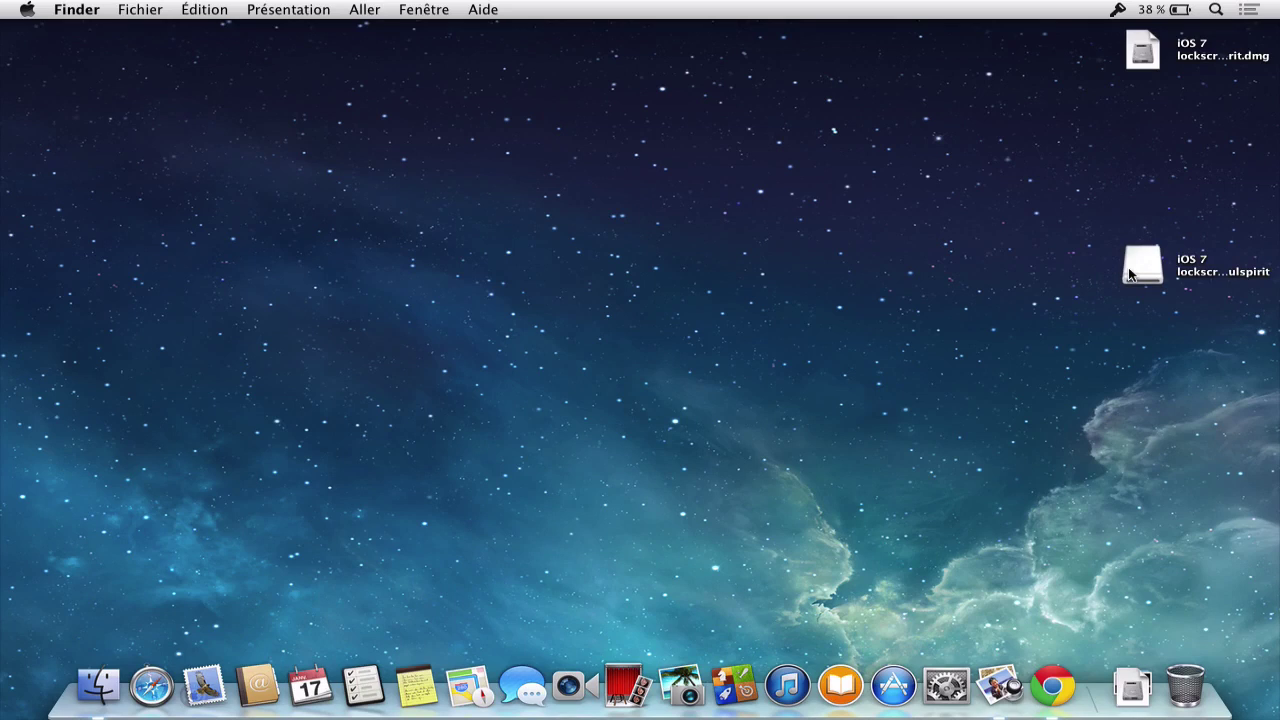
Try to eject the mounted iOS 7 lockscreen disk, and put its icon back below the dmg file
click(1130, 274)
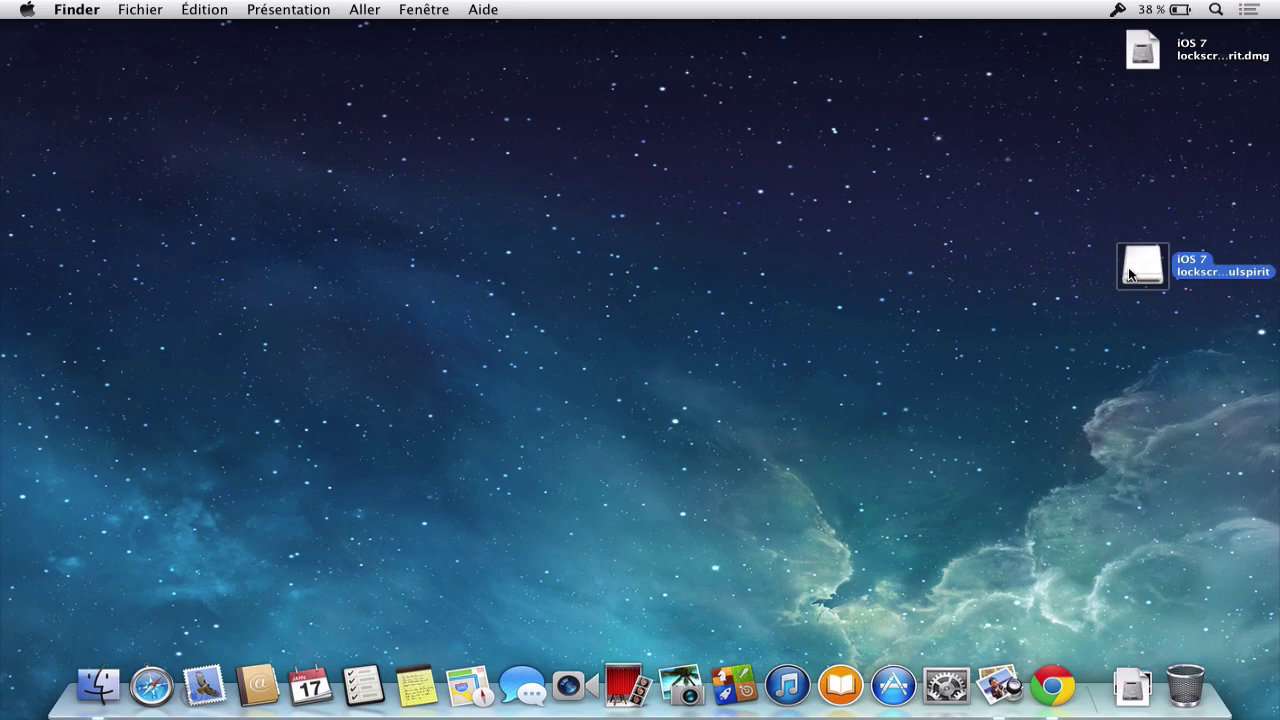
drag(1130, 274, 1182, 676)
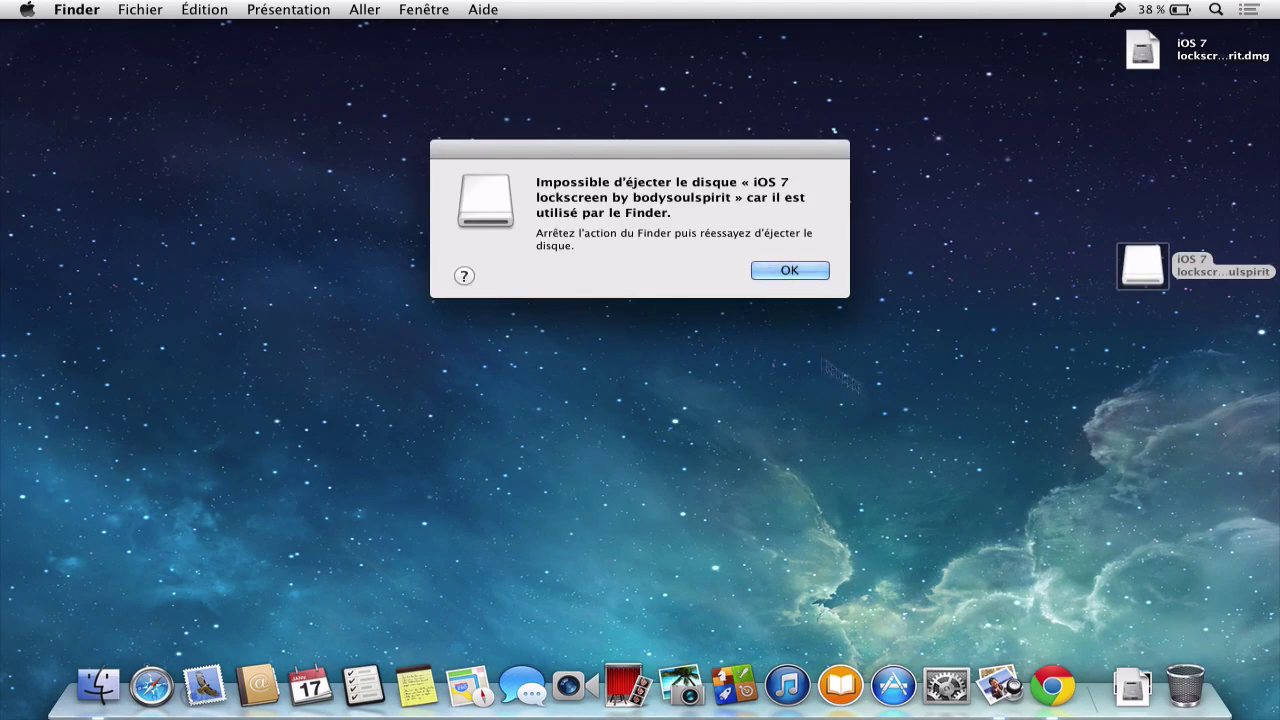
click(767, 271)
click(1059, 341)
drag(1140, 268, 1132, 104)
click(1004, 214)
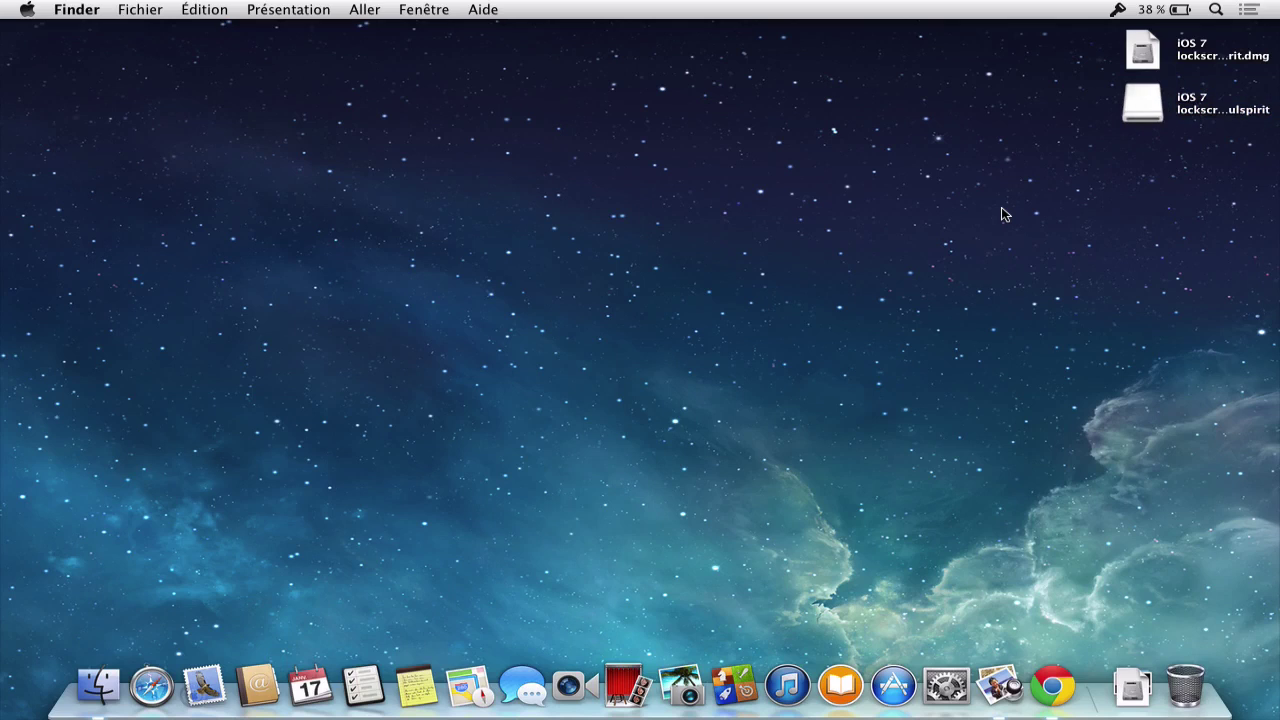
Force the Finder to relaunch, confirm it, and close the force quit window
key(super+alt+Escape)
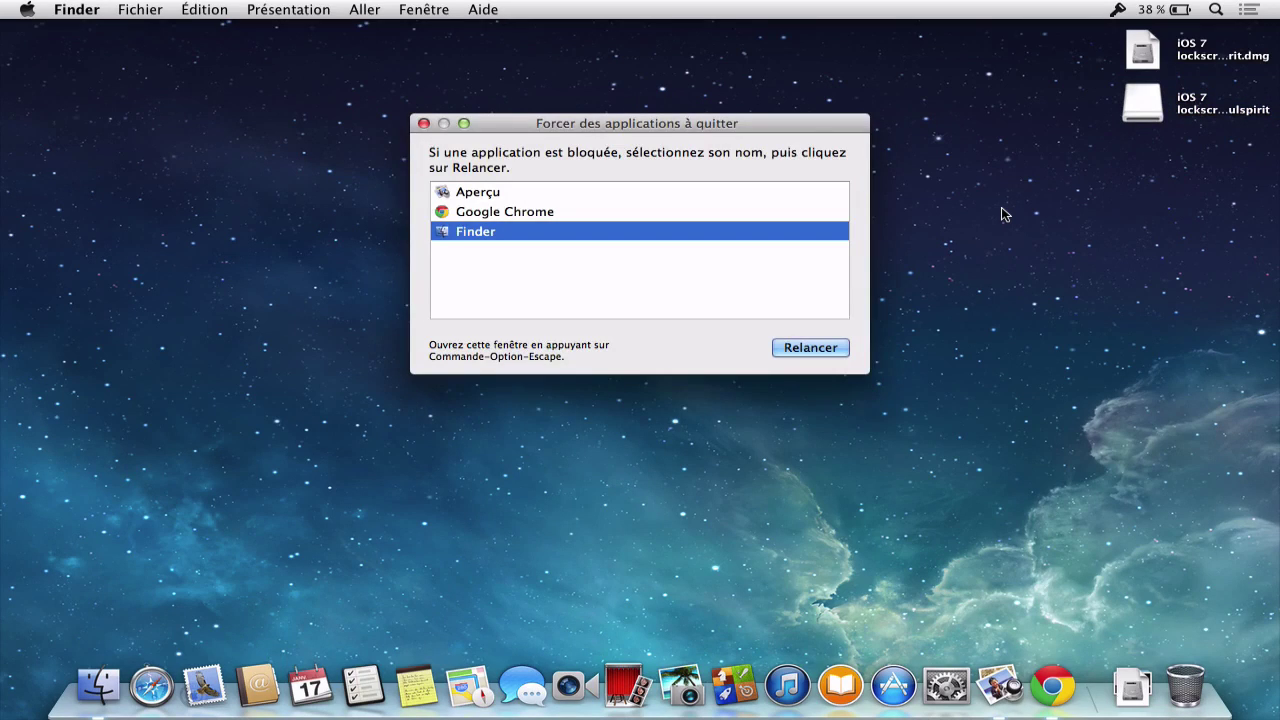
click(424, 123)
click(24, 9)
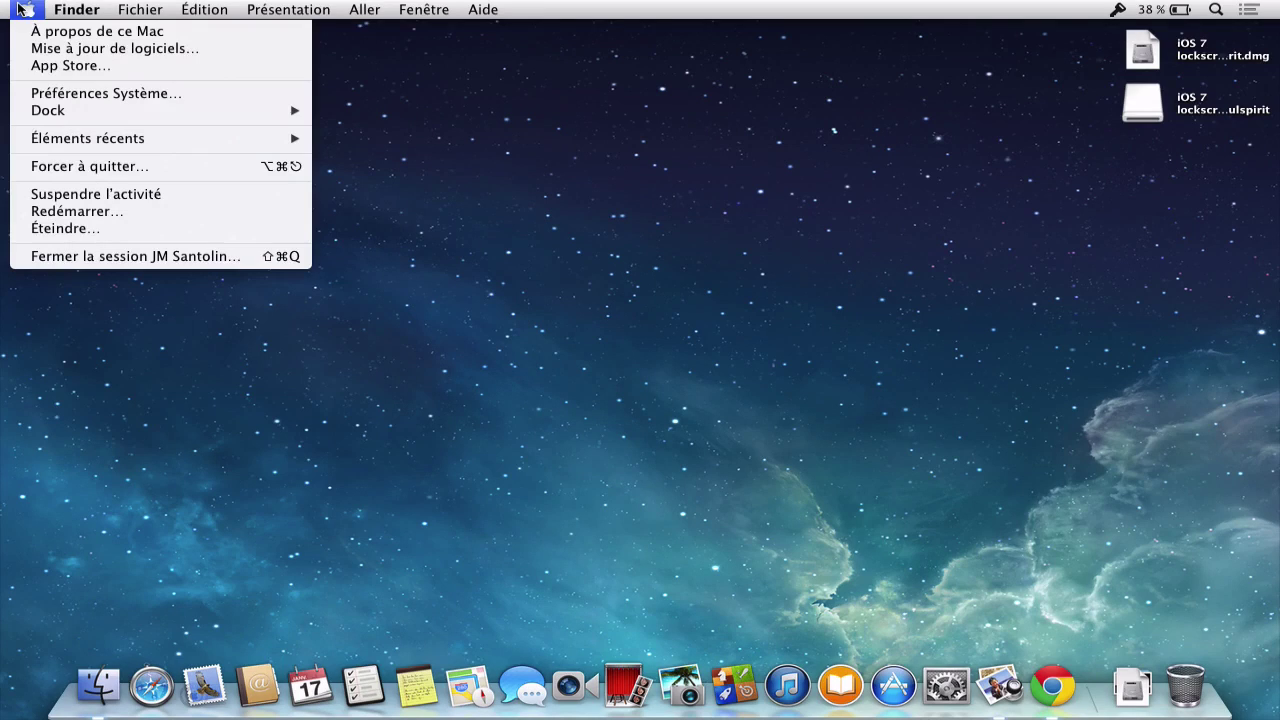
click(104, 166)
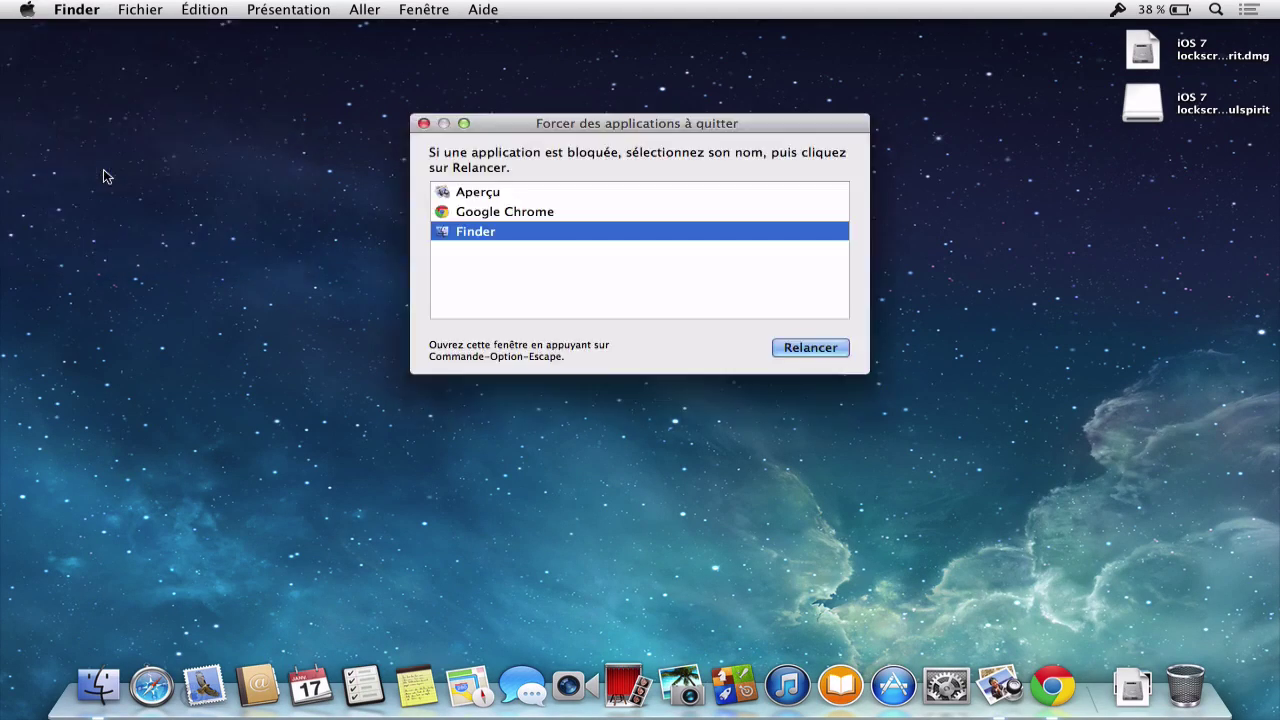
click(805, 348)
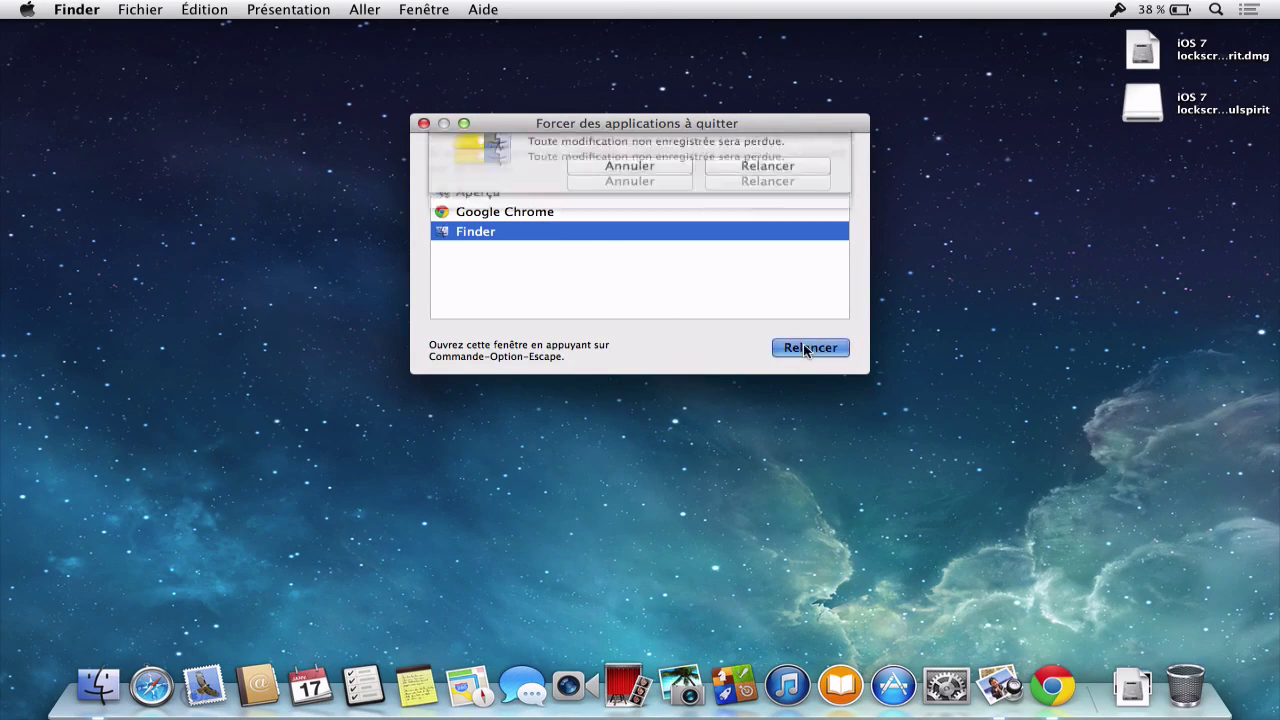
click(801, 221)
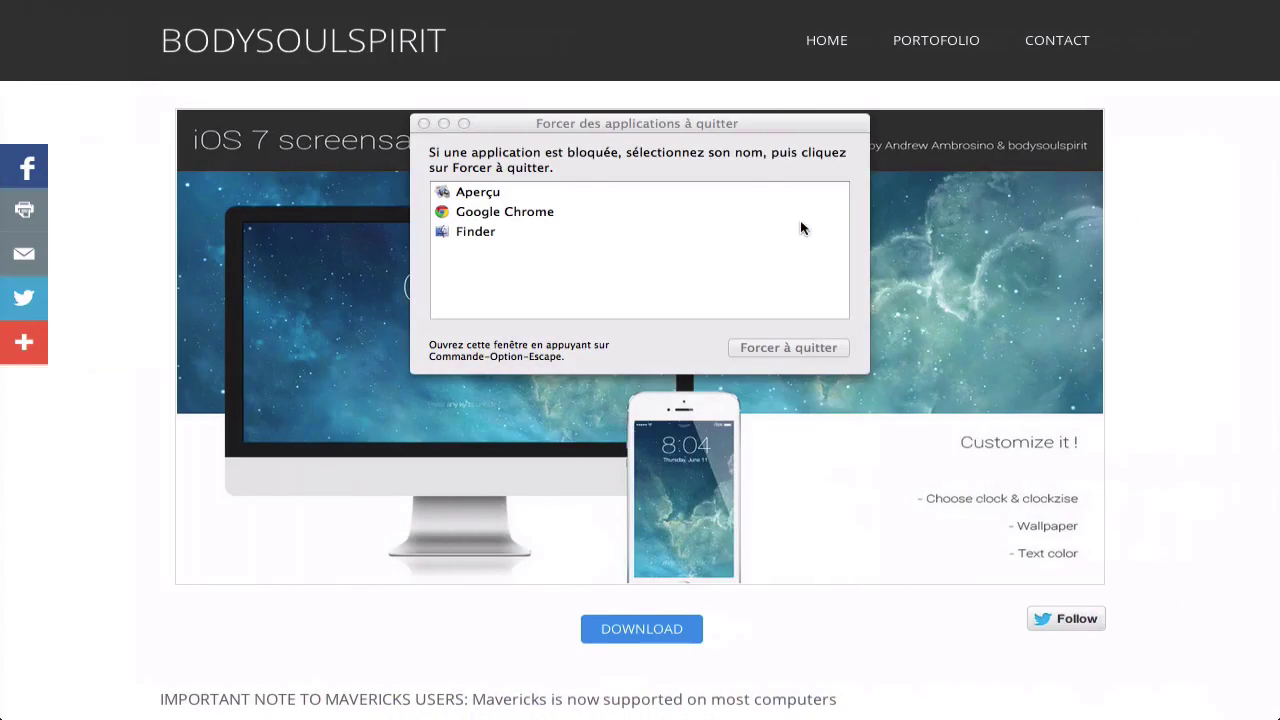
click(421, 128)
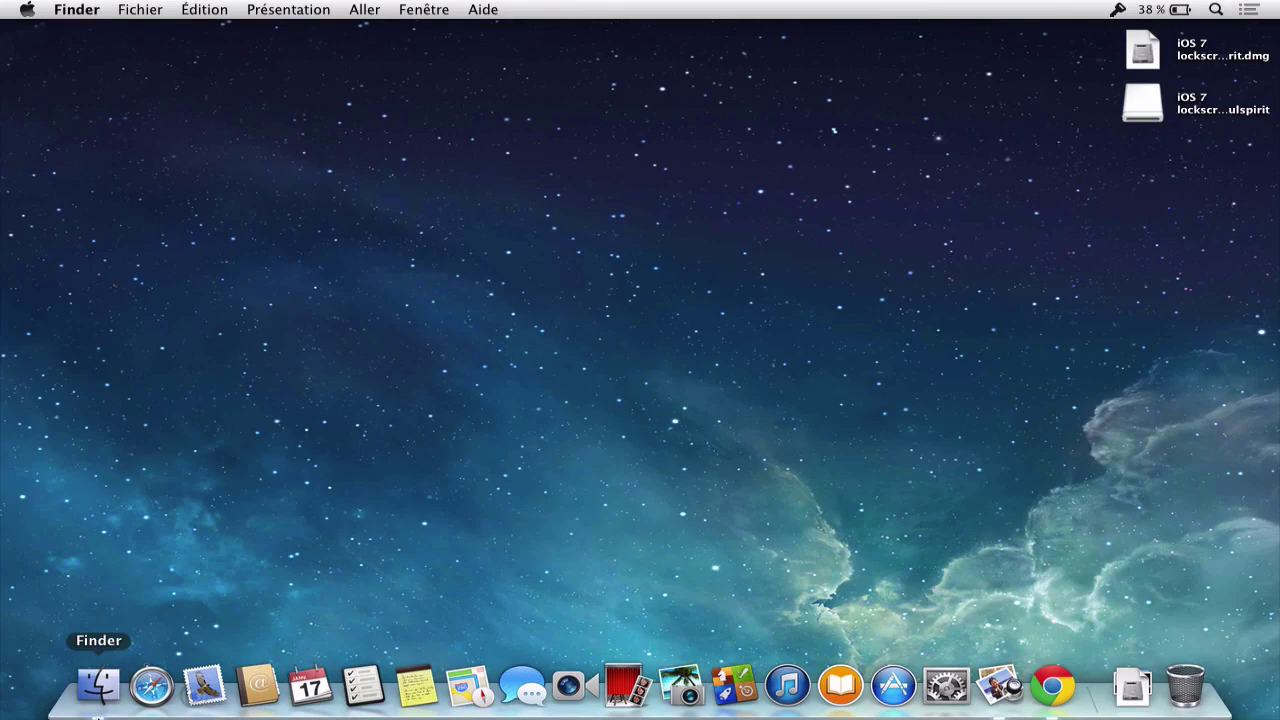
Eject the mounted iOS 7 lockscreen disk by putting it in the Trash
click(1146, 100)
drag(1146, 100, 1186, 686)
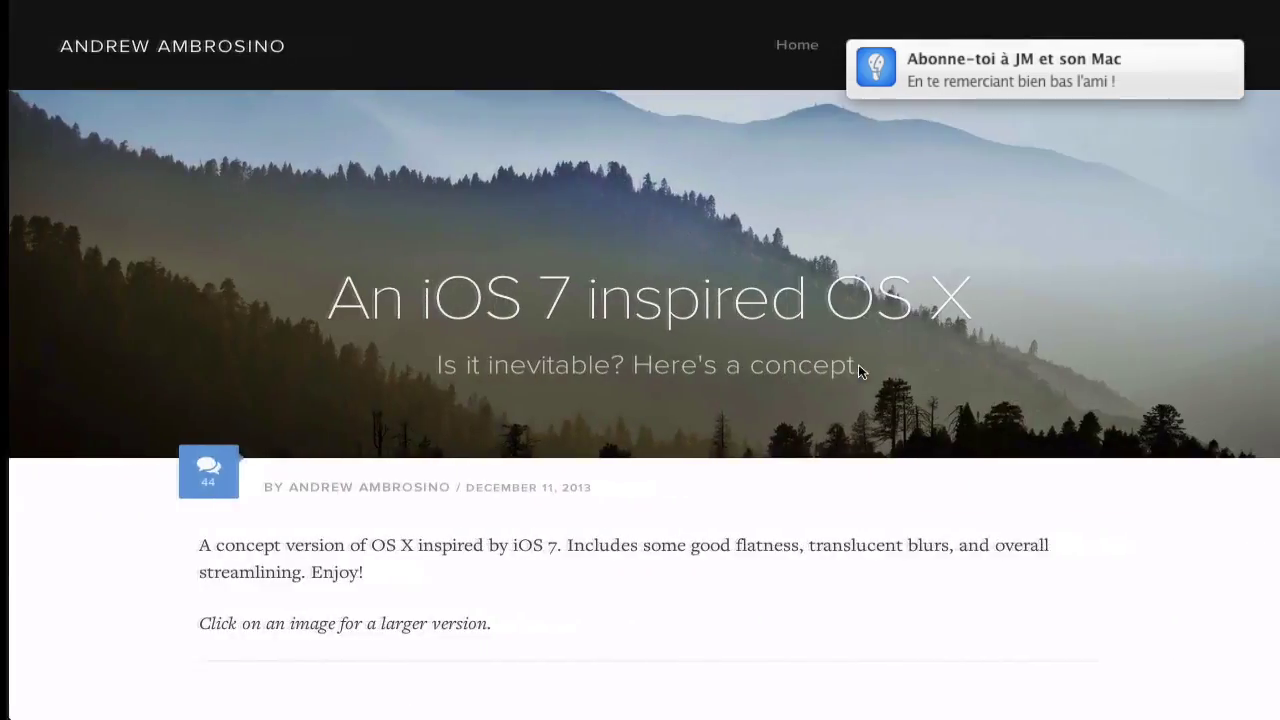
scroll(858, 366, down, 5)
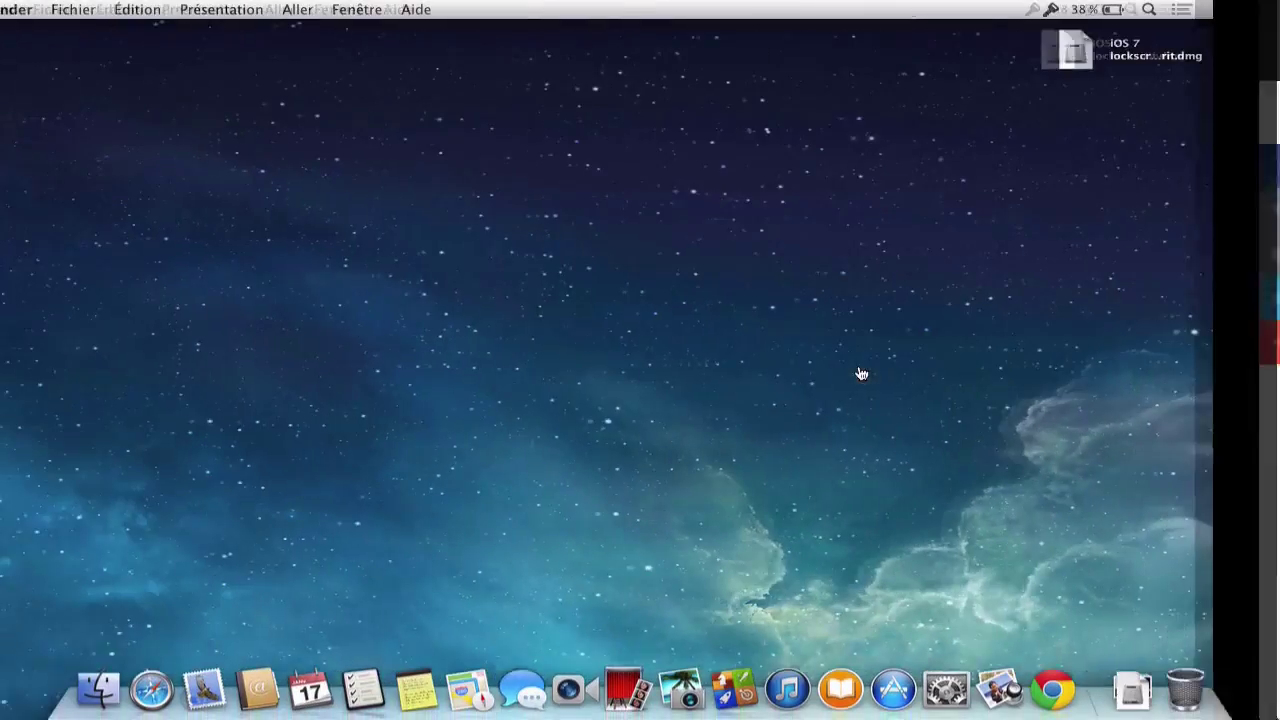